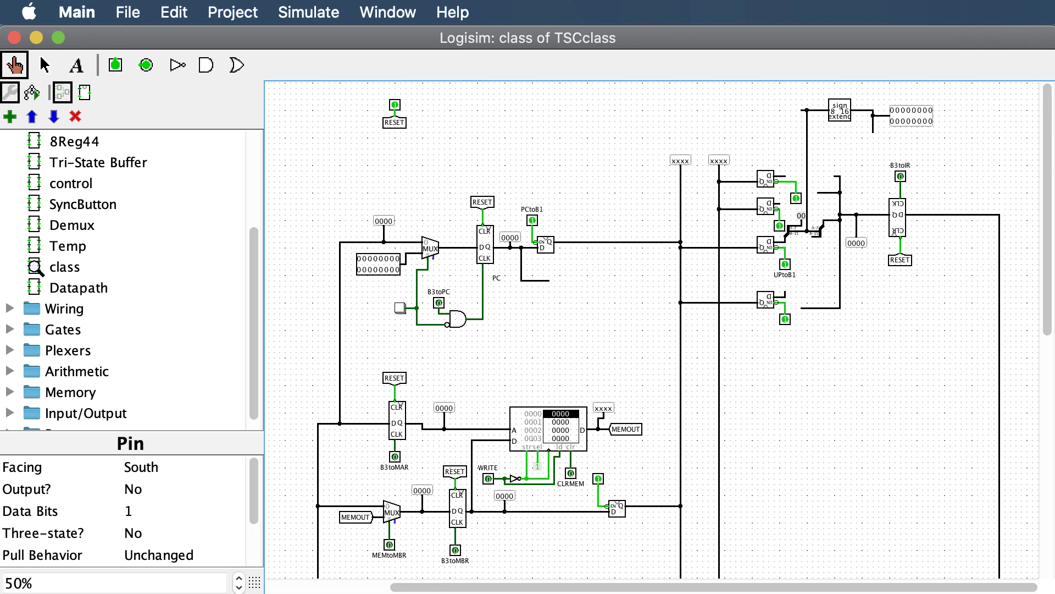
- Open the control subcircuit from the explorer tree for editing
scroll(722, 448, "down", 10)
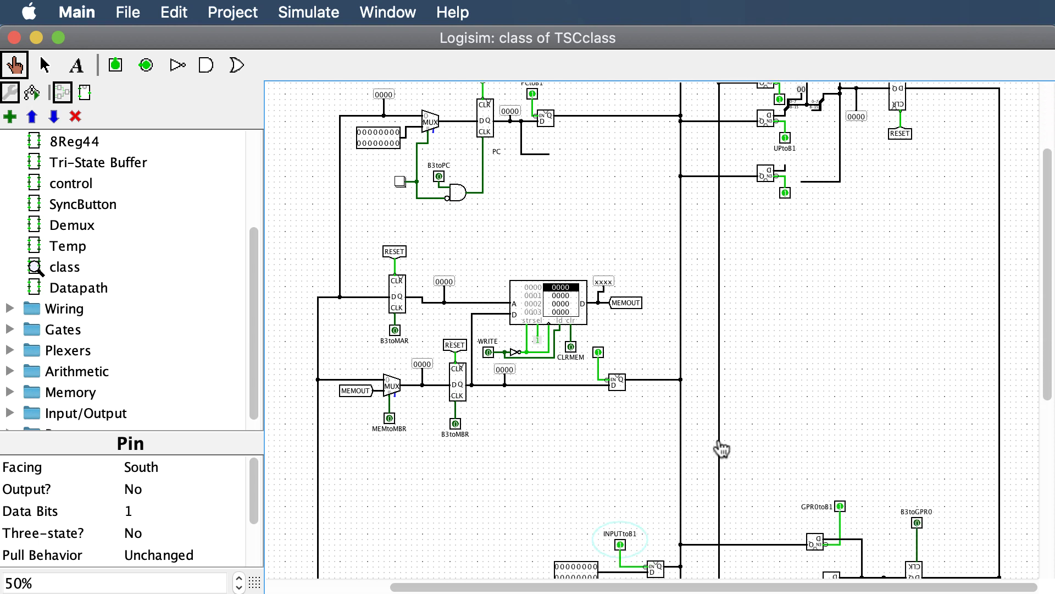
scroll(721, 448, "up", 1)
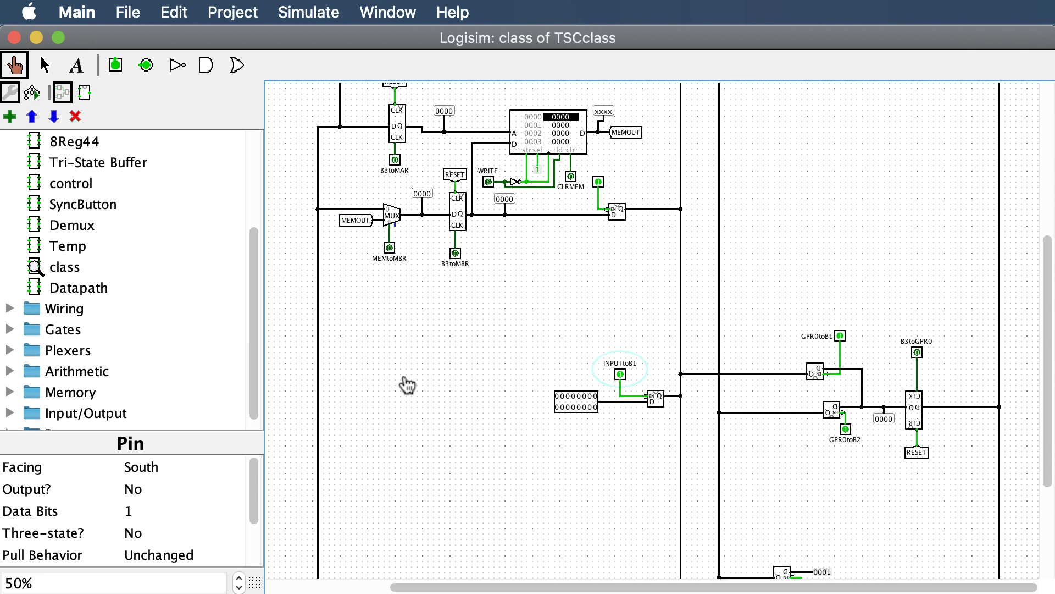
scroll(167, 325, "up", 1)
scroll(168, 325, "up", 6)
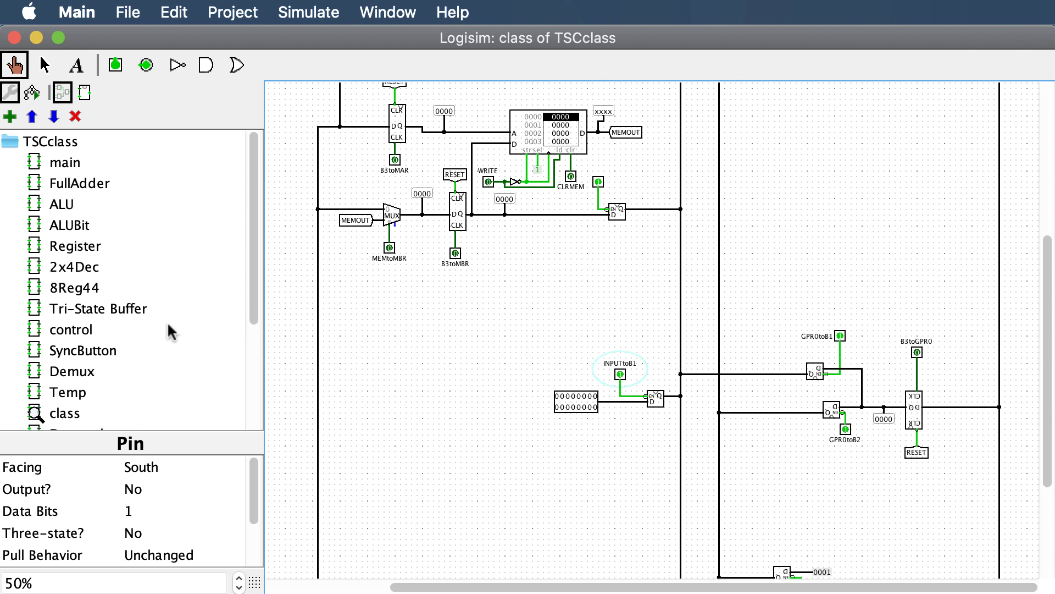
double_click(73, 331)
- Select all components of the control circuit (ROMs, multiplexer, gating, display) with Cmd+A
scroll(702, 324, "up", 1)
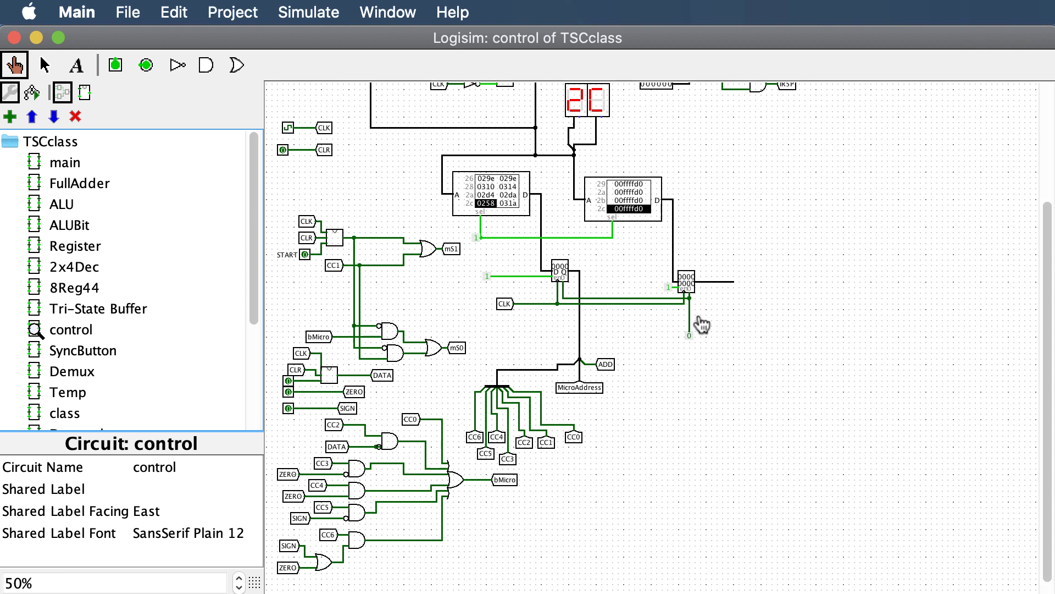
scroll(702, 324, "up", 5)
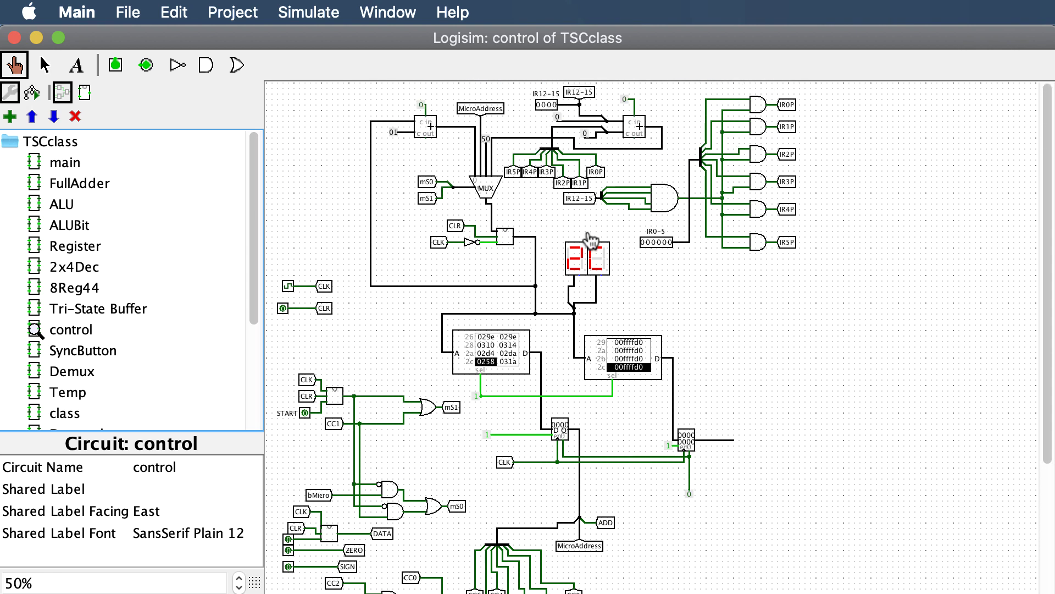
scroll(770, 454, "down", 1)
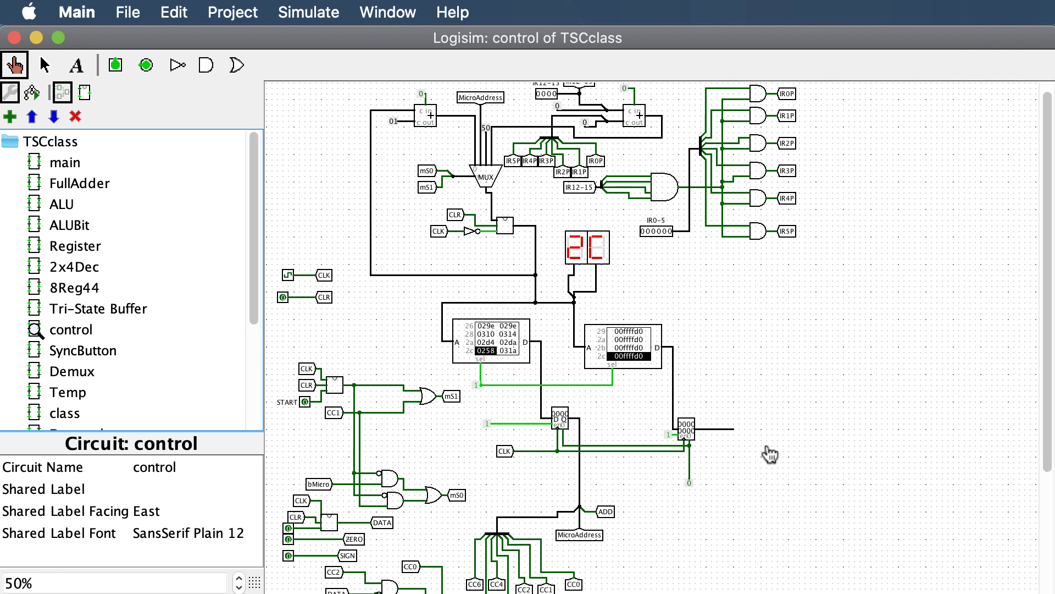
scroll(770, 454, "down", 5)
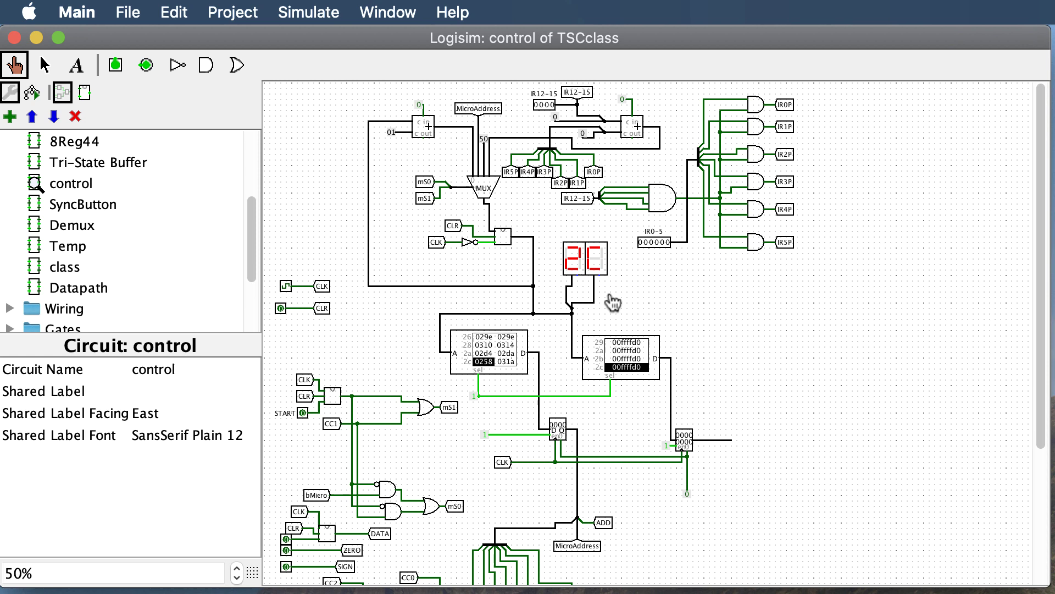
key("super+a")
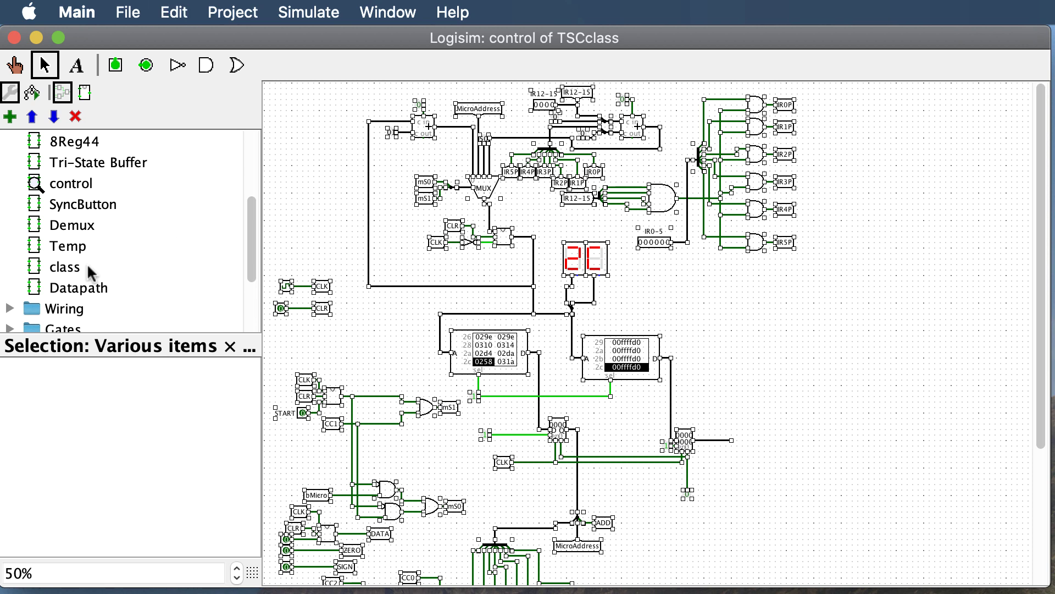
- Open the class circuit and zoom out to 20% to see it all
left_click(66, 268)
double_click(66, 268)
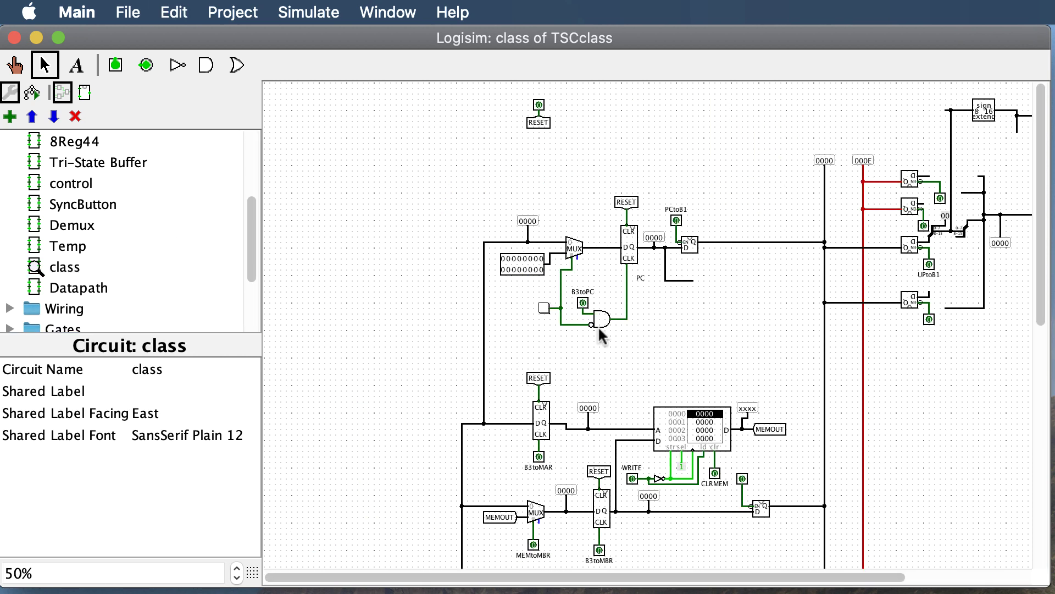
left_click(236, 577)
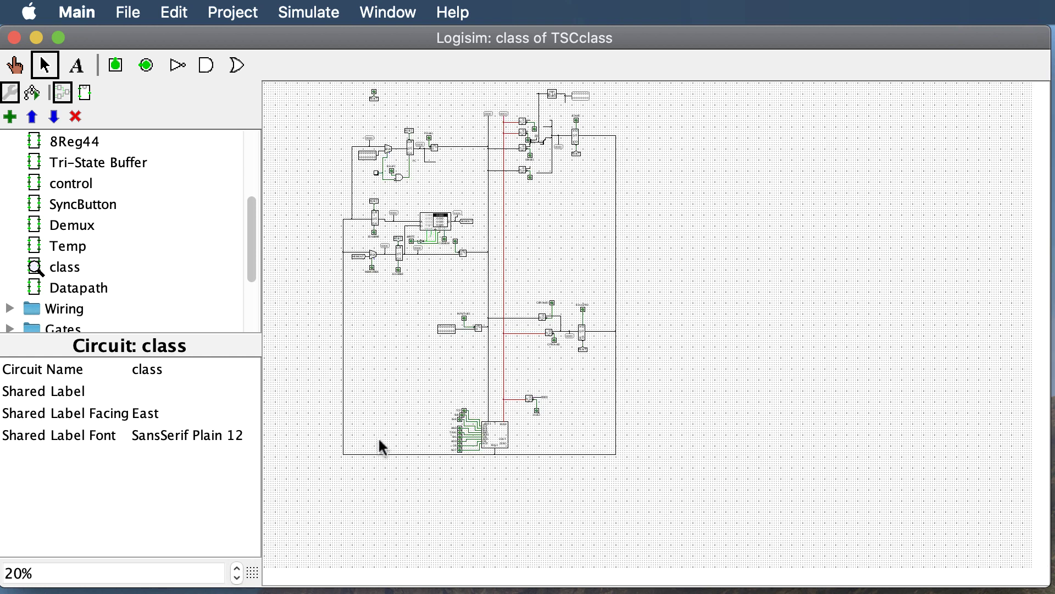
- Paste the control components and move them to the right of the datapath
key("super+v")
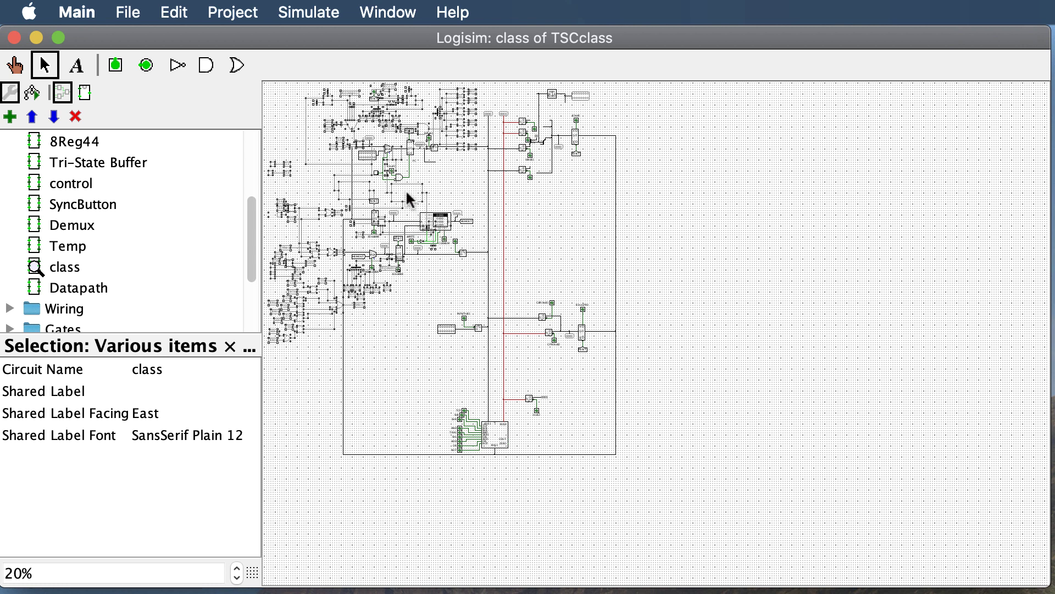
left_click_drag(406, 189, 859, 216)
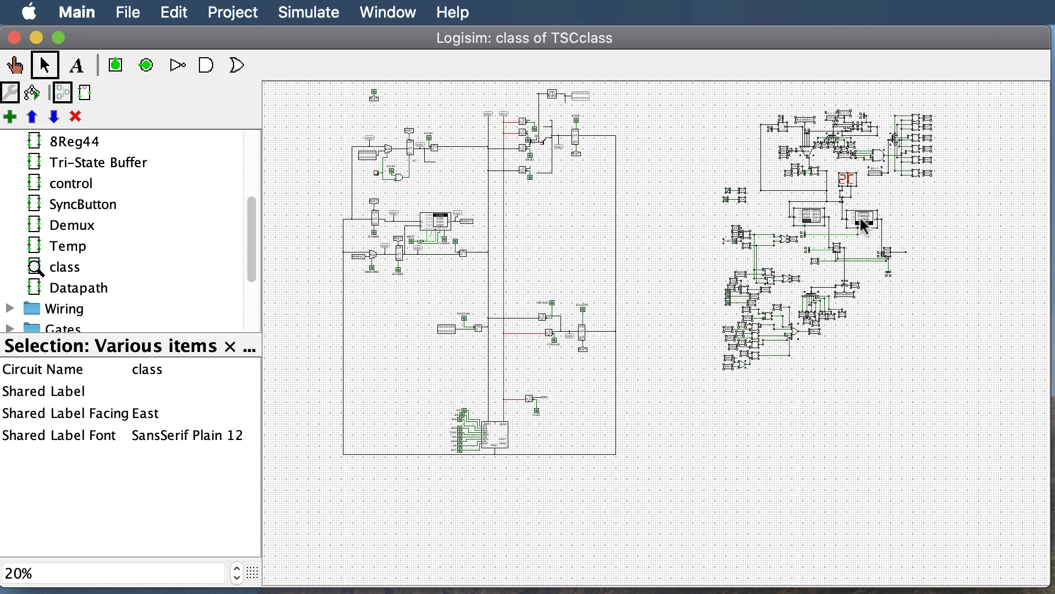
left_click(806, 371)
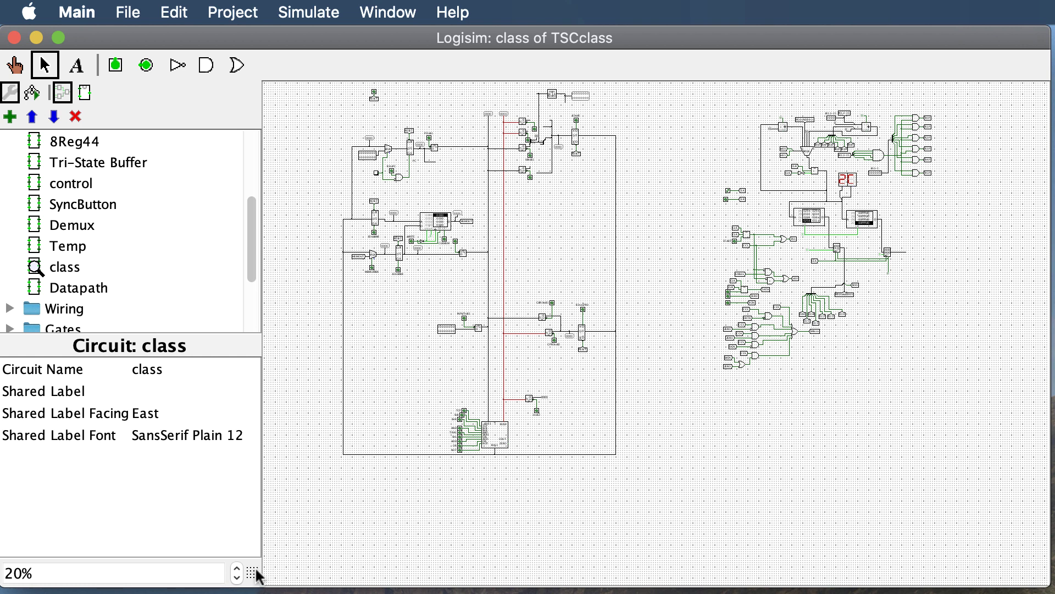
- Zoom back in and scroll around the main circuit's microcode ROMs, multiplexer and 2C display
left_click(236, 568)
left_click(236, 567)
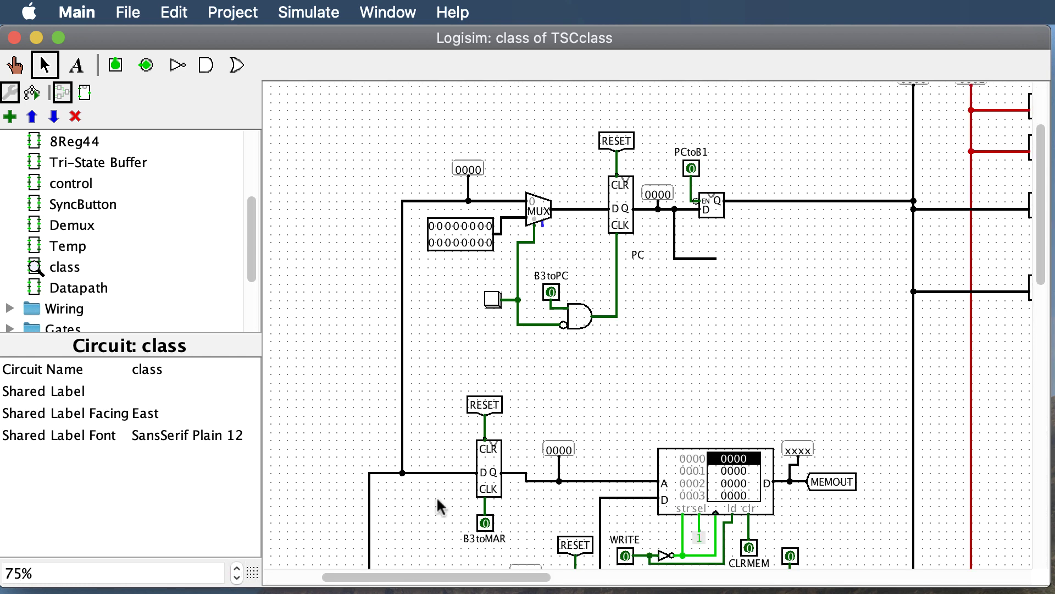
scroll(434, 494, "right", 10)
scroll(416, 482, "right", 10)
scroll(421, 483, "left", 5)
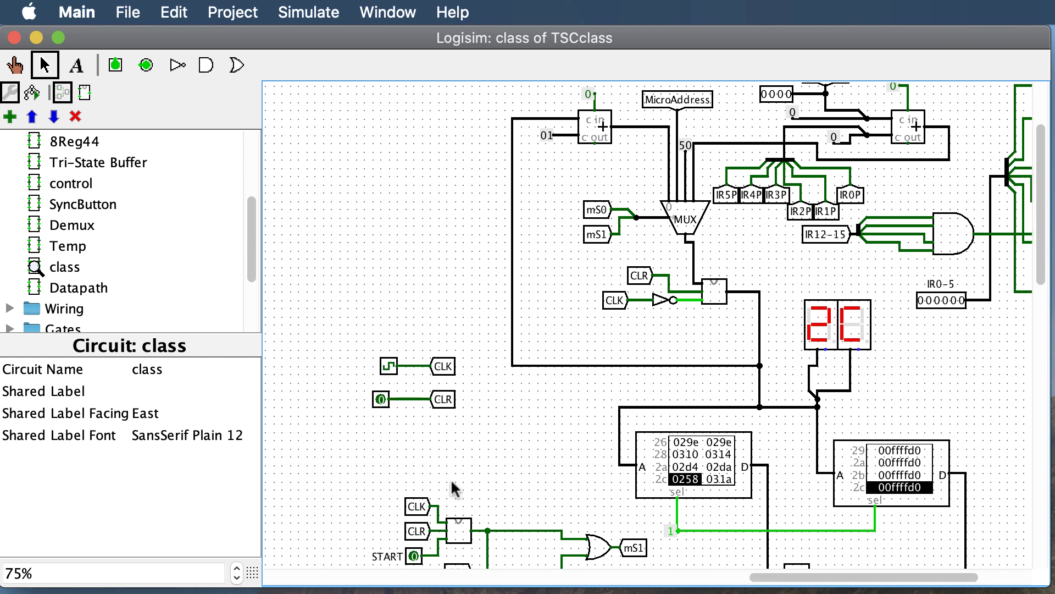
scroll(454, 488, "down", 2)
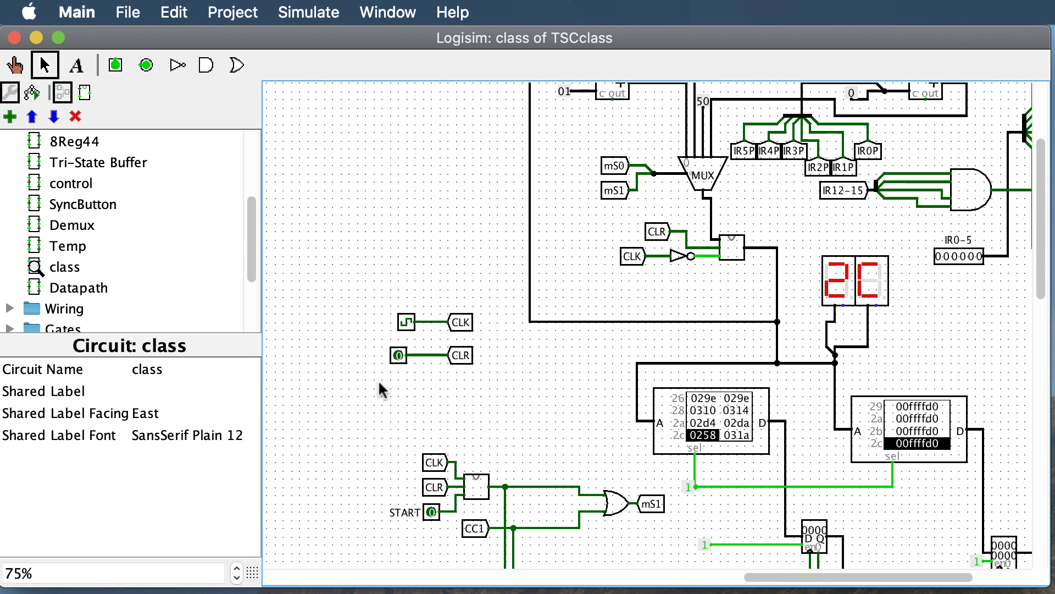
scroll(396, 377, "down", 15)
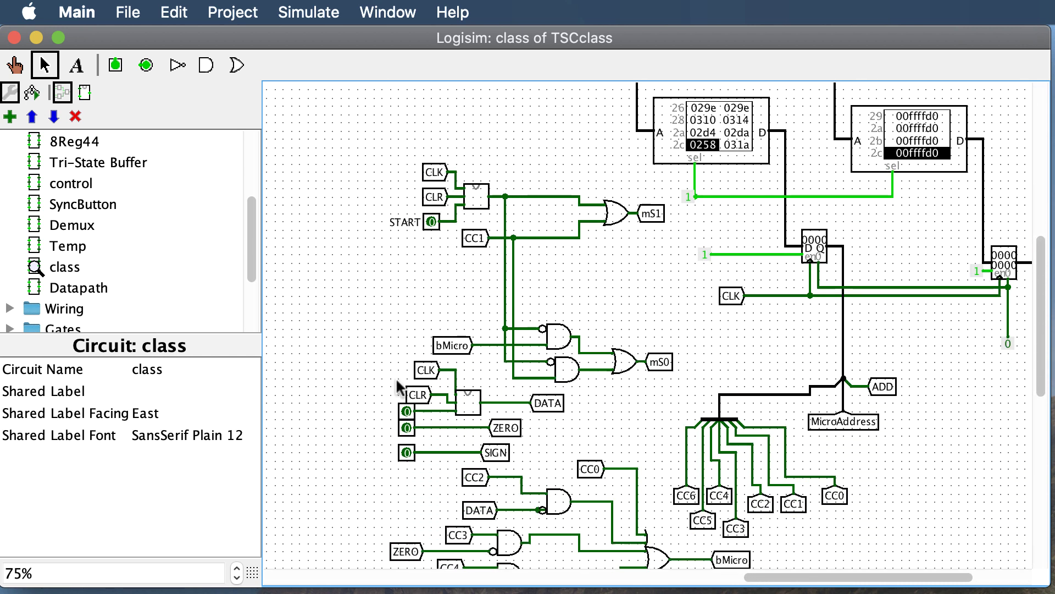
scroll(399, 384, "down", 7)
scroll(400, 401, "up", 5)
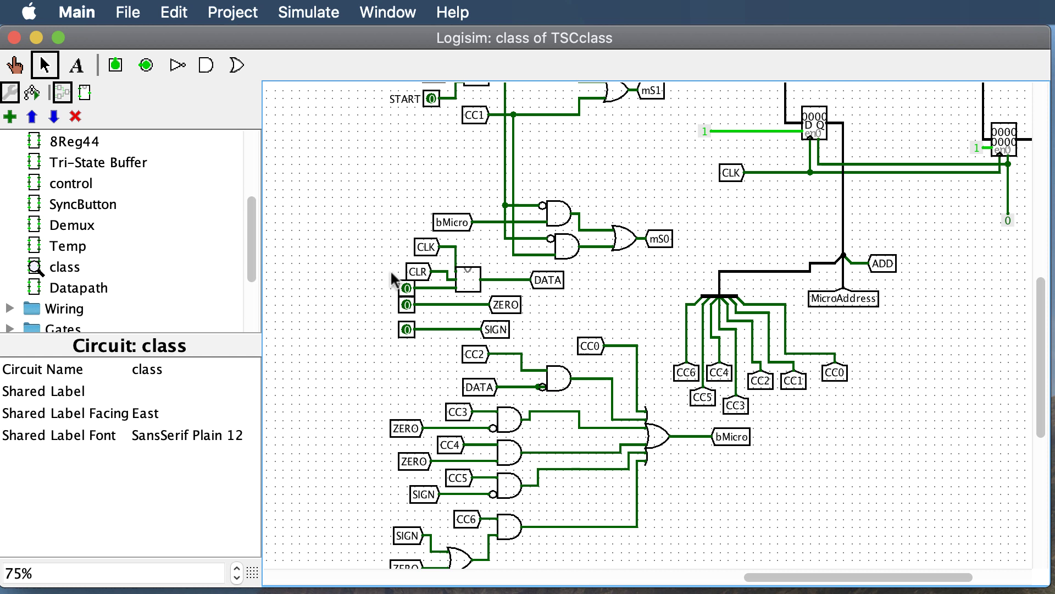
scroll(391, 272, "up", 7)
scroll(391, 274, "up", 6)
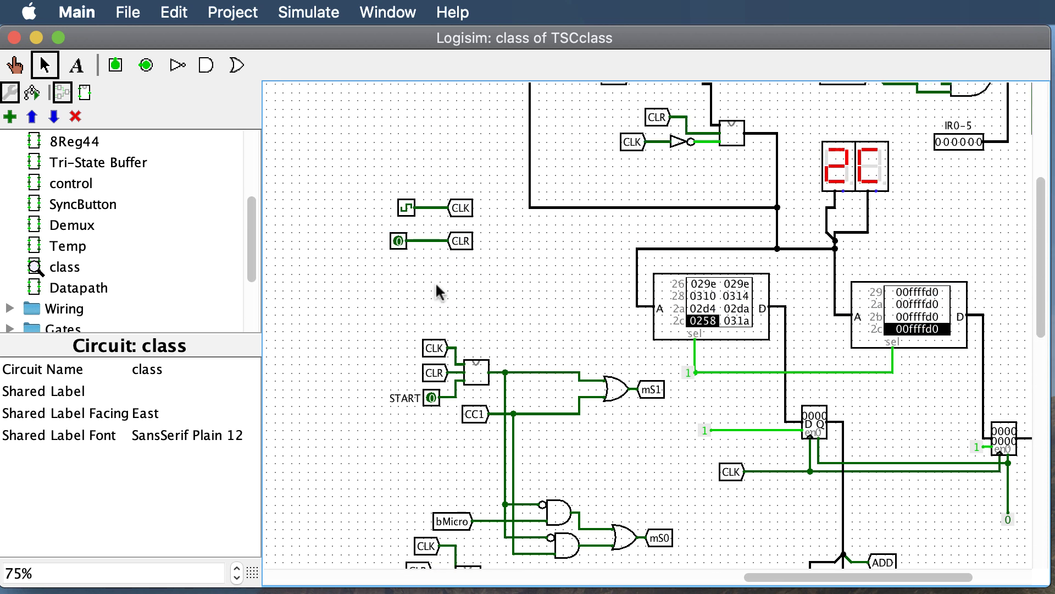
scroll(418, 302, "down", 10)
scroll(419, 302, "down", 11)
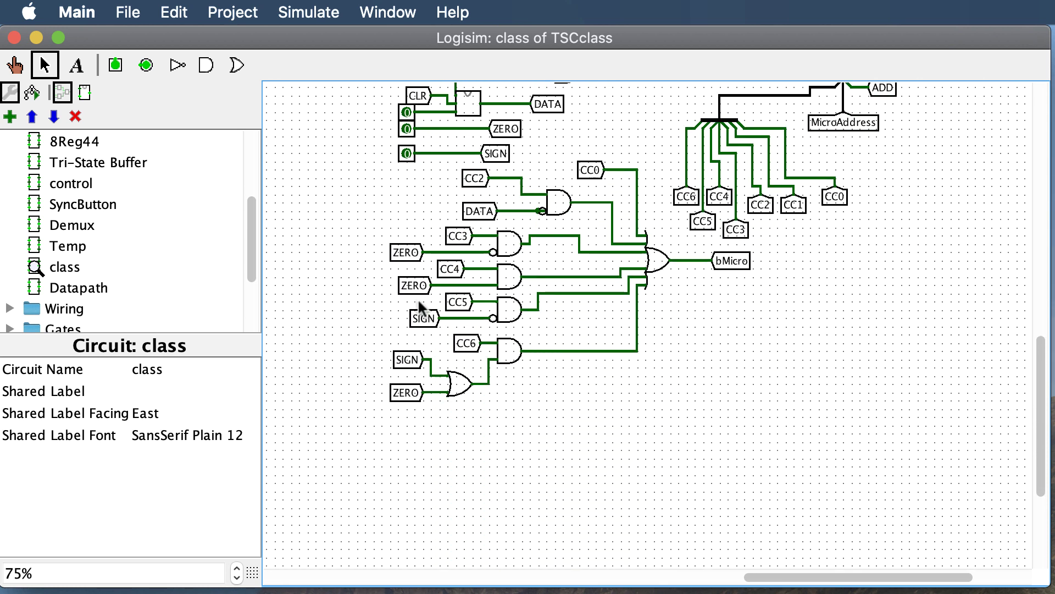
scroll(419, 302, "up", 12)
scroll(418, 303, "up", 1)
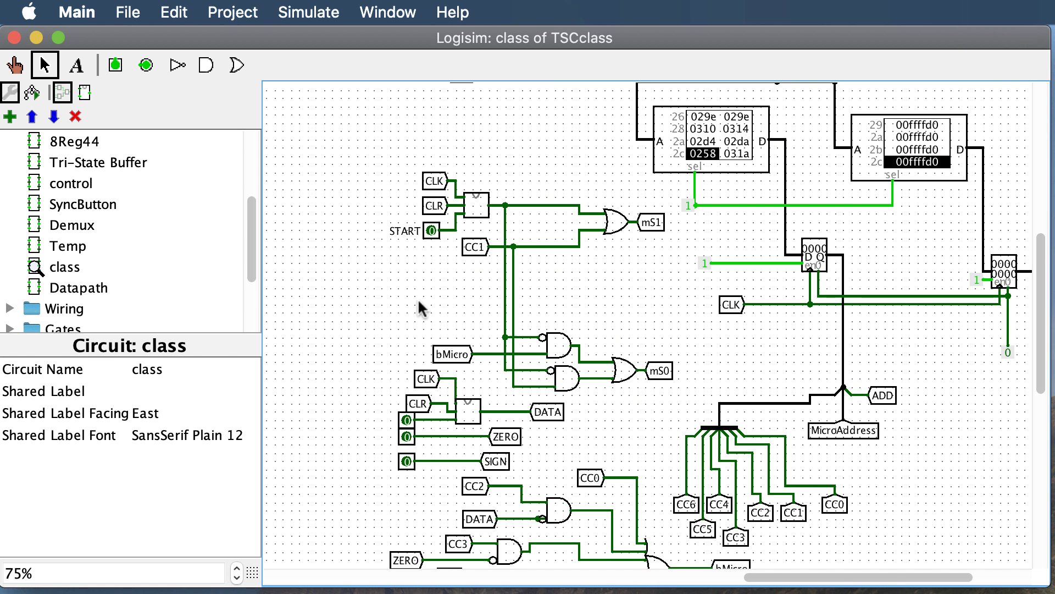
scroll(419, 302, "right", 1)
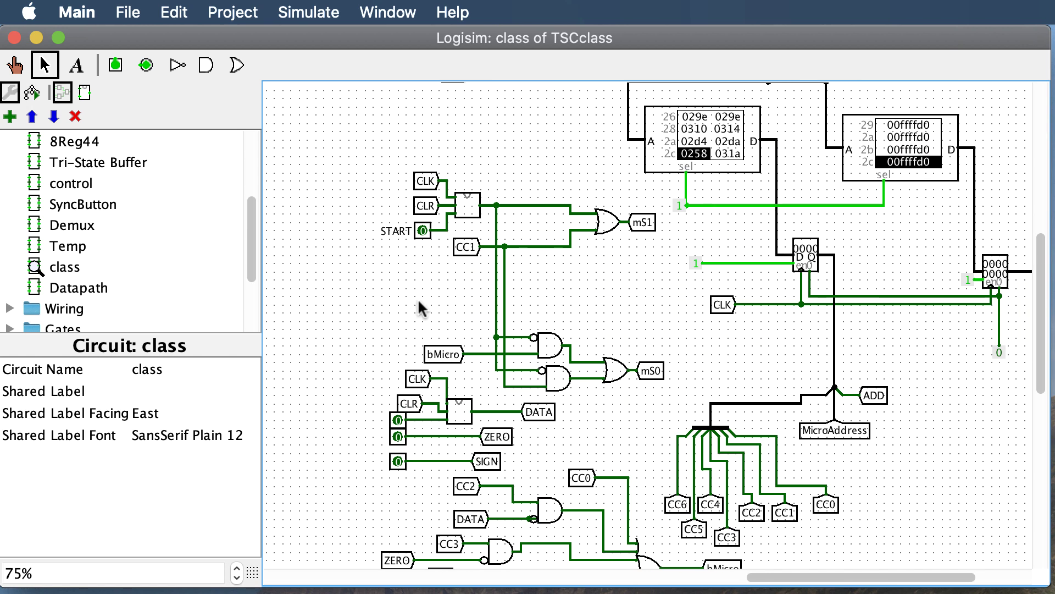
scroll(418, 297, "down", 2)
scroll(418, 297, "up", 3)
scroll(418, 298, "down", 1)
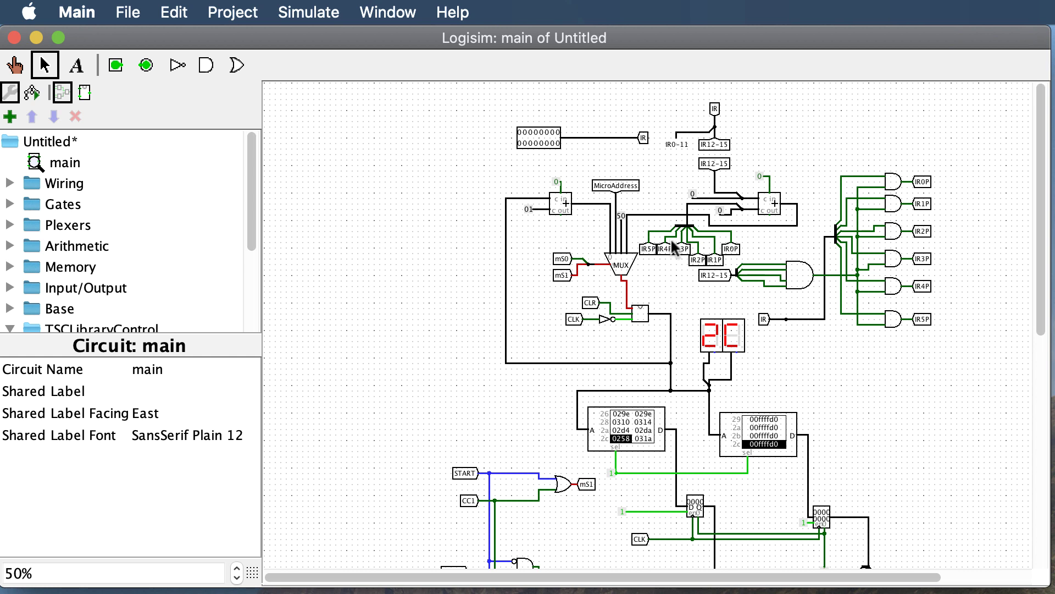
- Toggle the main circuit's CLR input with the Poke tool, then bring up the Canvas assignment page
scroll(603, 348, "down", 12)
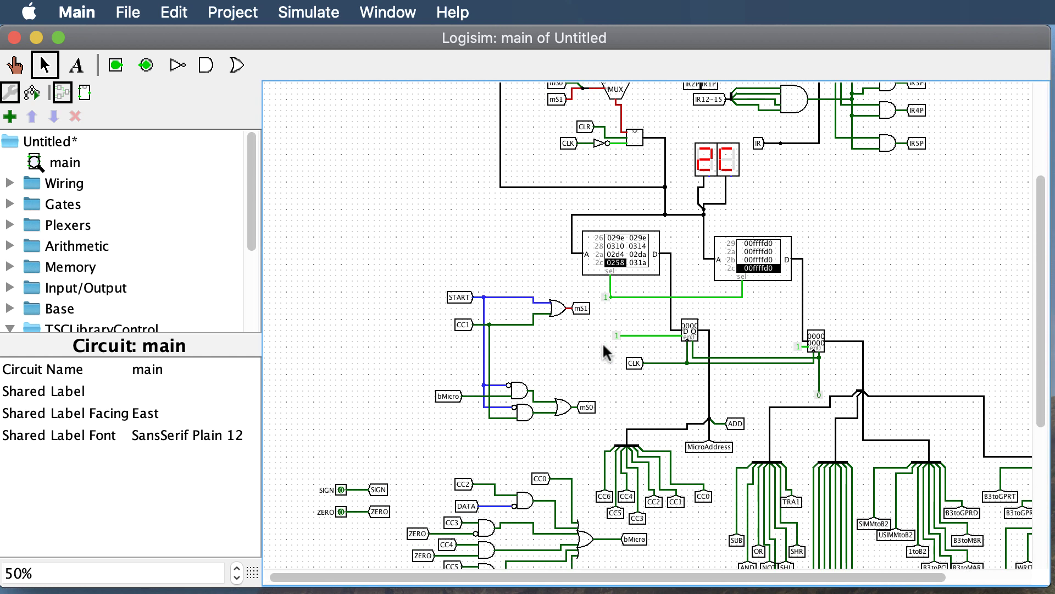
scroll(603, 346, "up", 8)
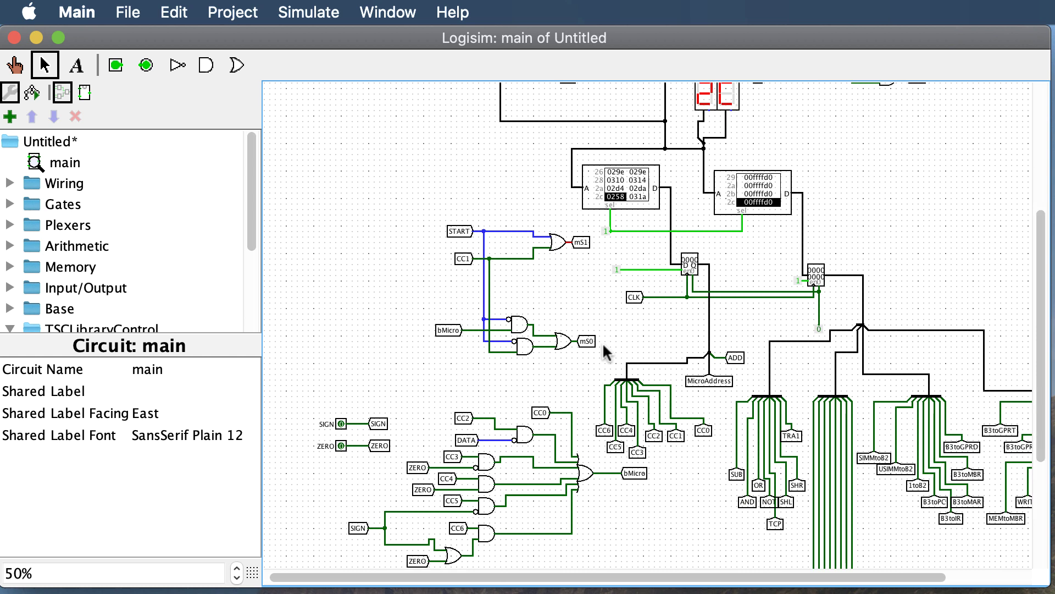
scroll(602, 342, "up", 2)
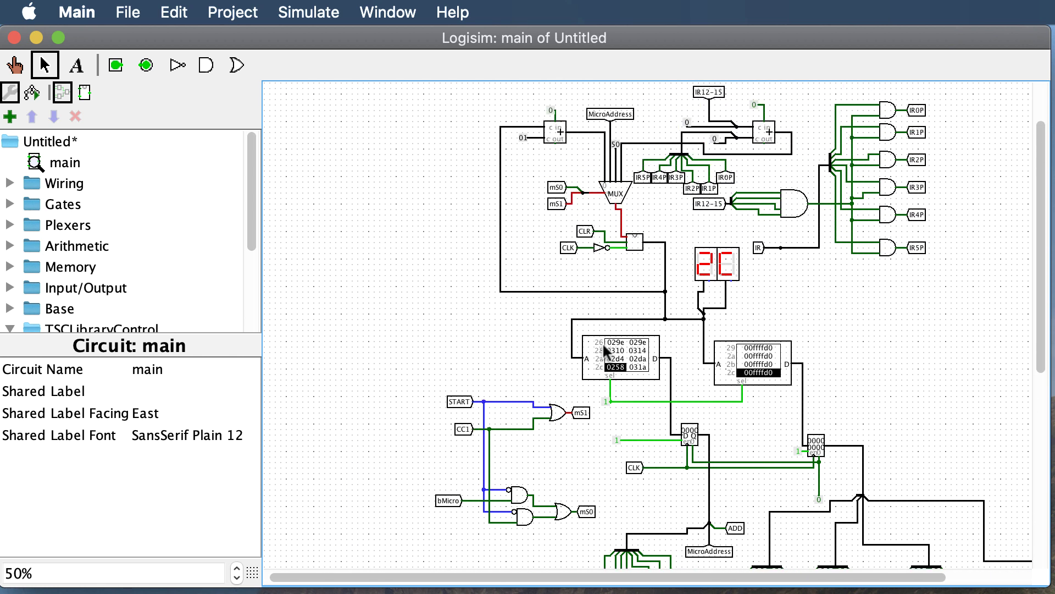
scroll(604, 352, "down", 12)
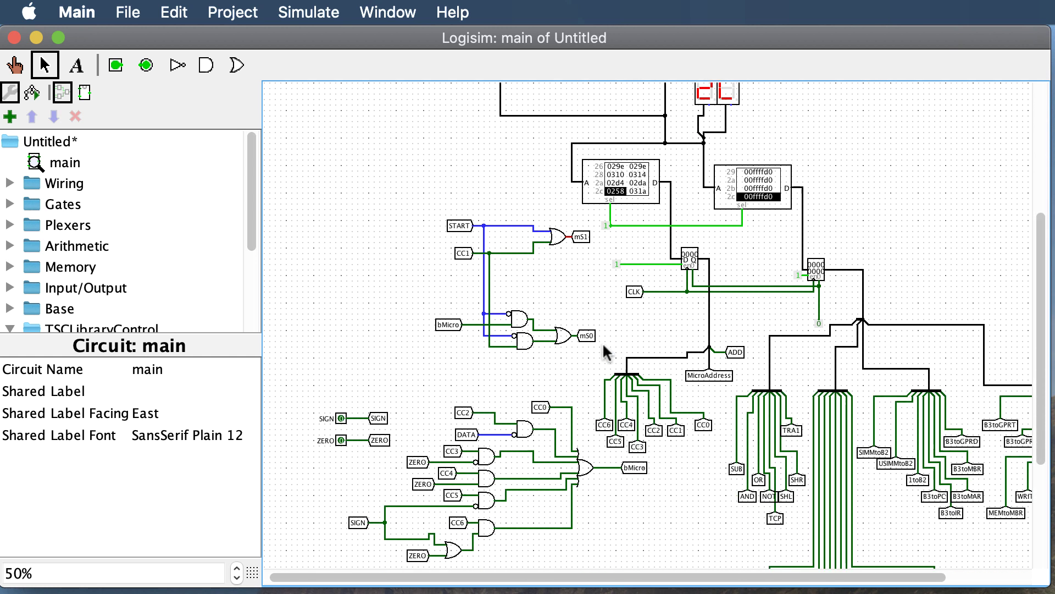
scroll(603, 345, "down", 3)
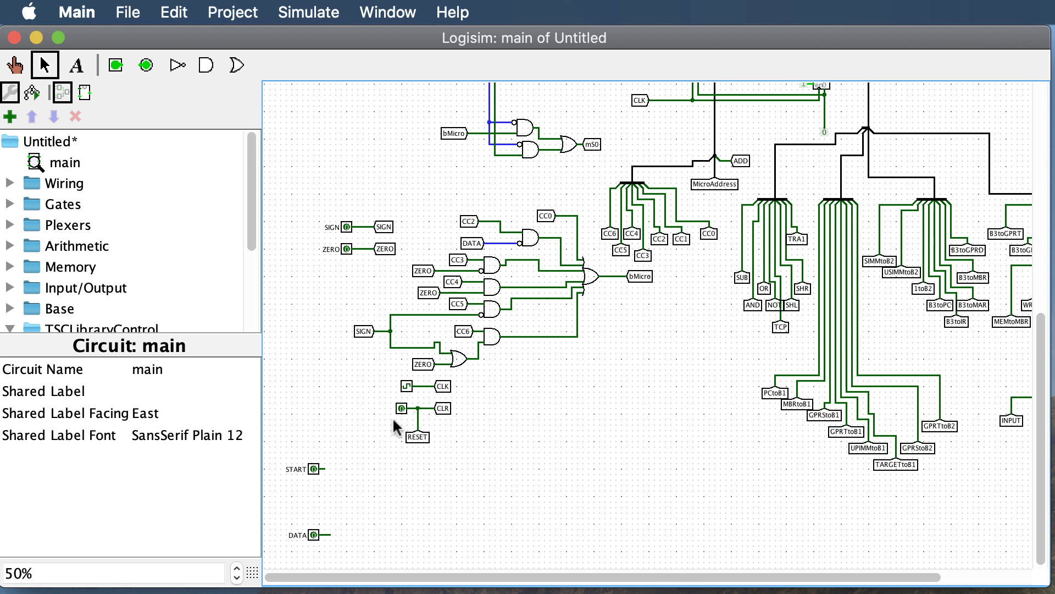
left_click(15, 65)
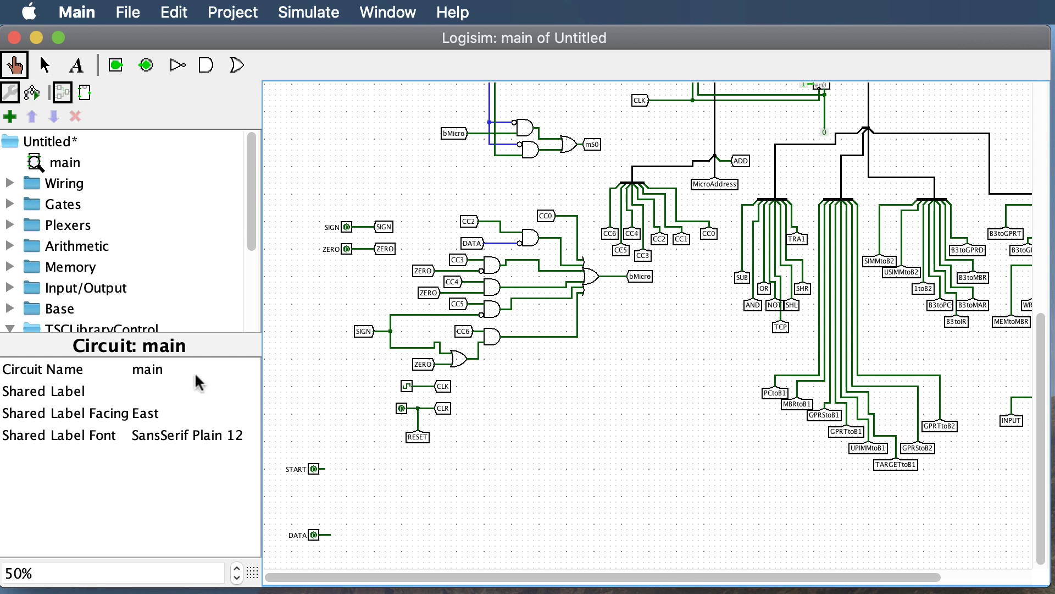
left_click(402, 408)
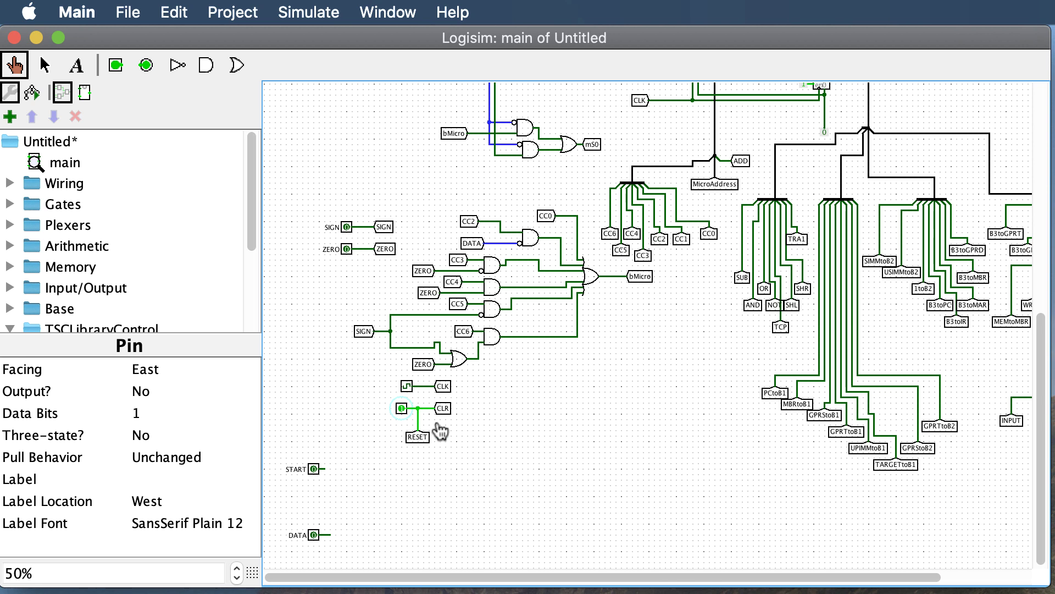
scroll(440, 432, "up", 2)
key("super+Tab")
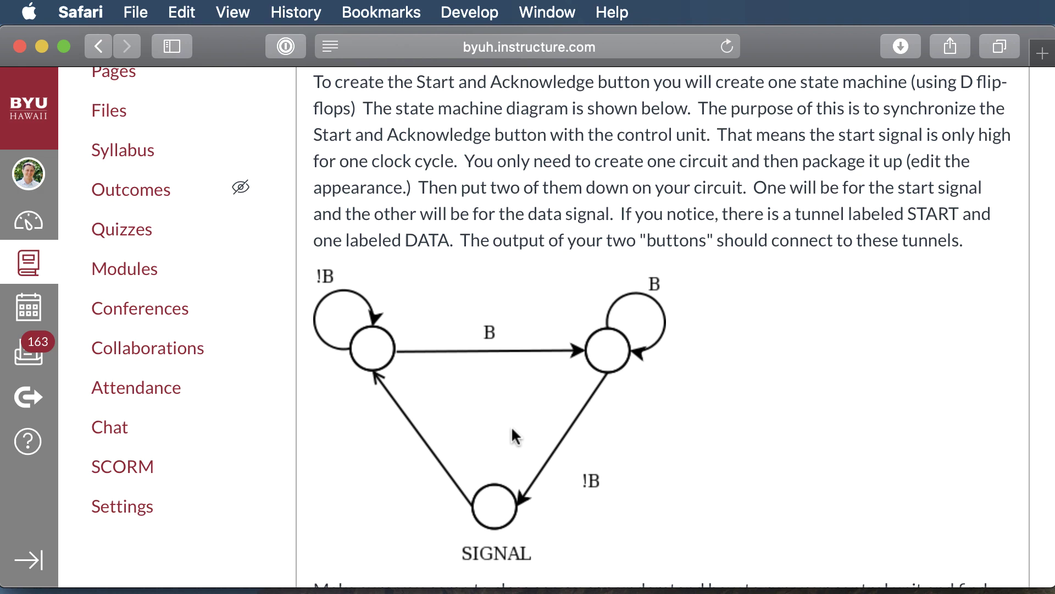
- Scroll through the three-state diagram and grading rubric, then return to the SyncButton circuit
scroll(511, 429, "down", 10)
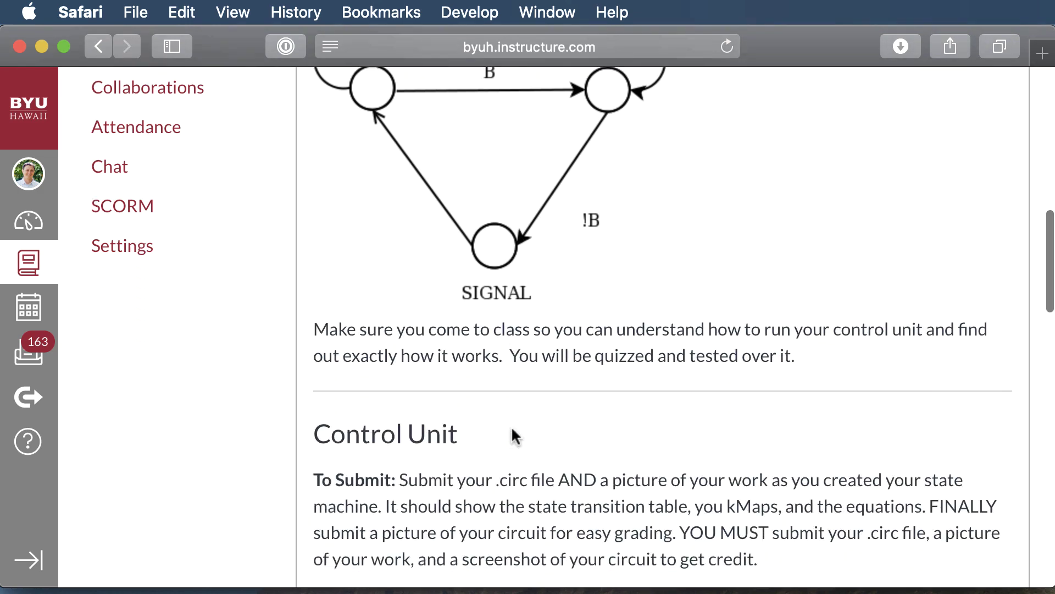
scroll(511, 426, "down", 5)
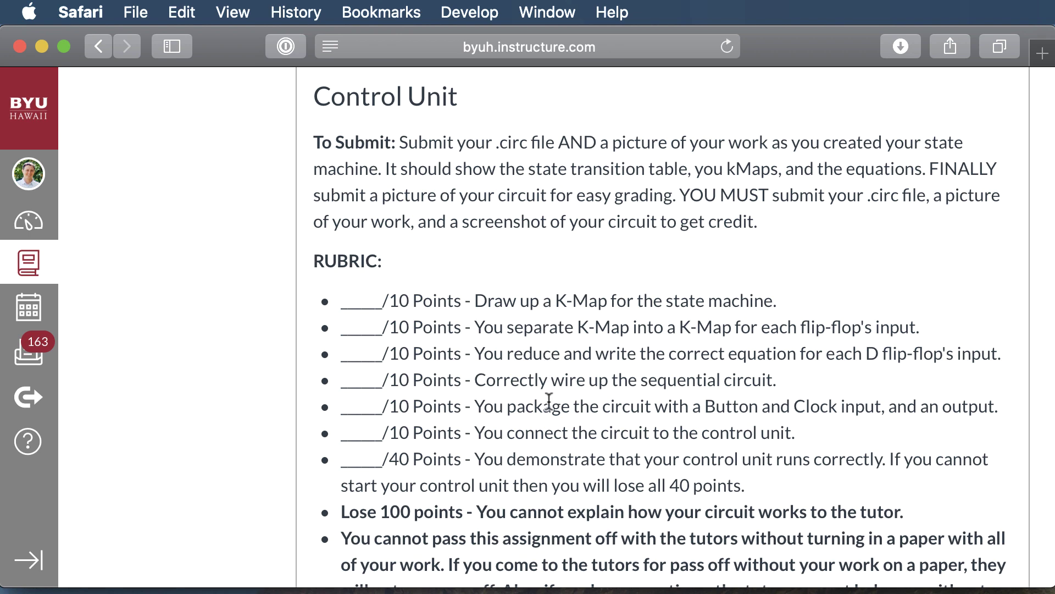
scroll(544, 352, "up", 10)
scroll(545, 407, "up", 1)
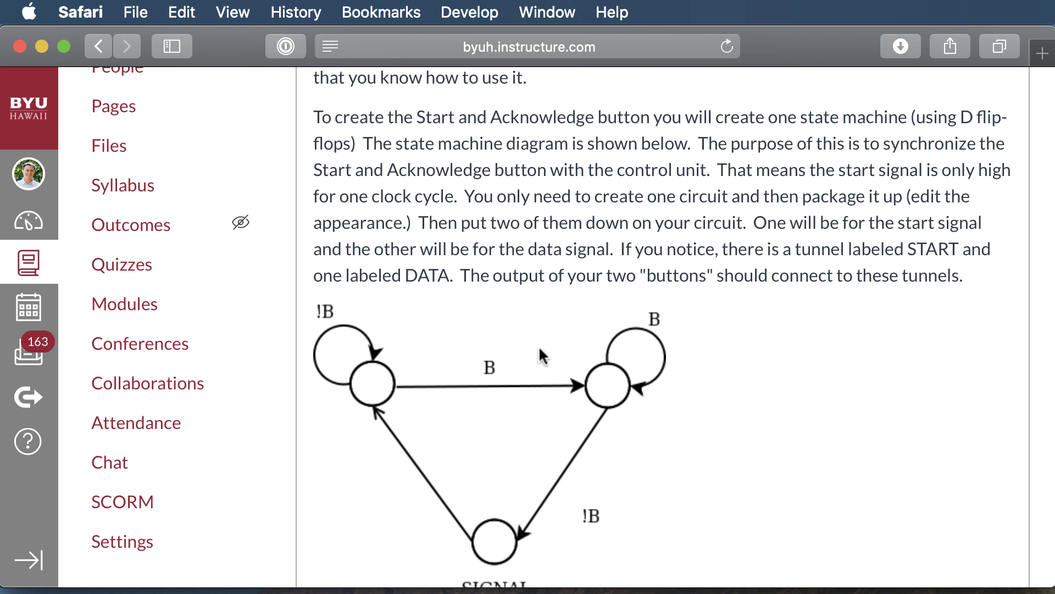
key("super+Tab")
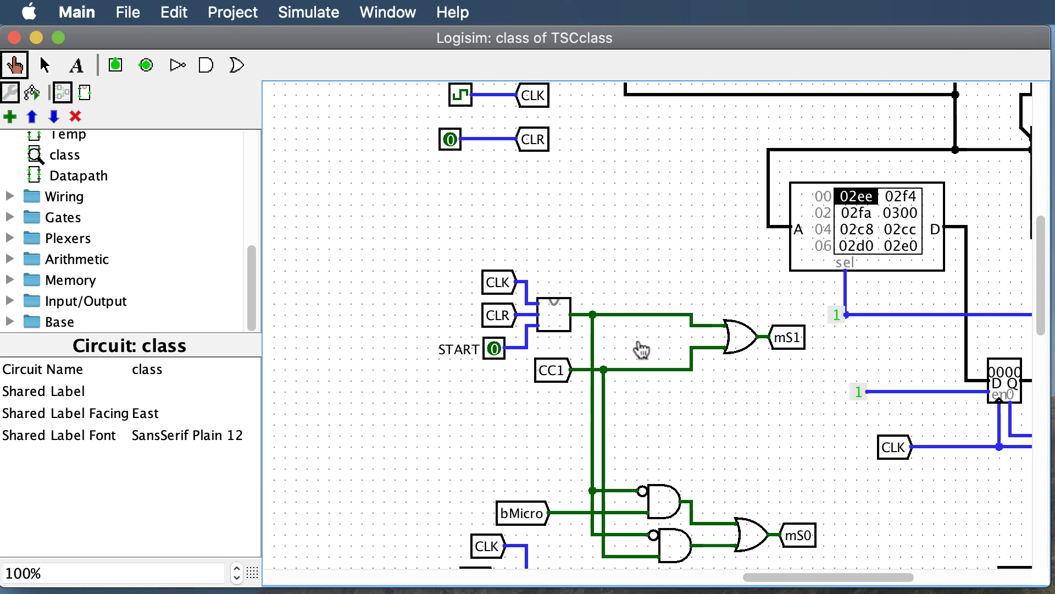
- Reset the class circuit's simulation via Simulate > Reset Simulation
scroll(642, 350, "up", 10)
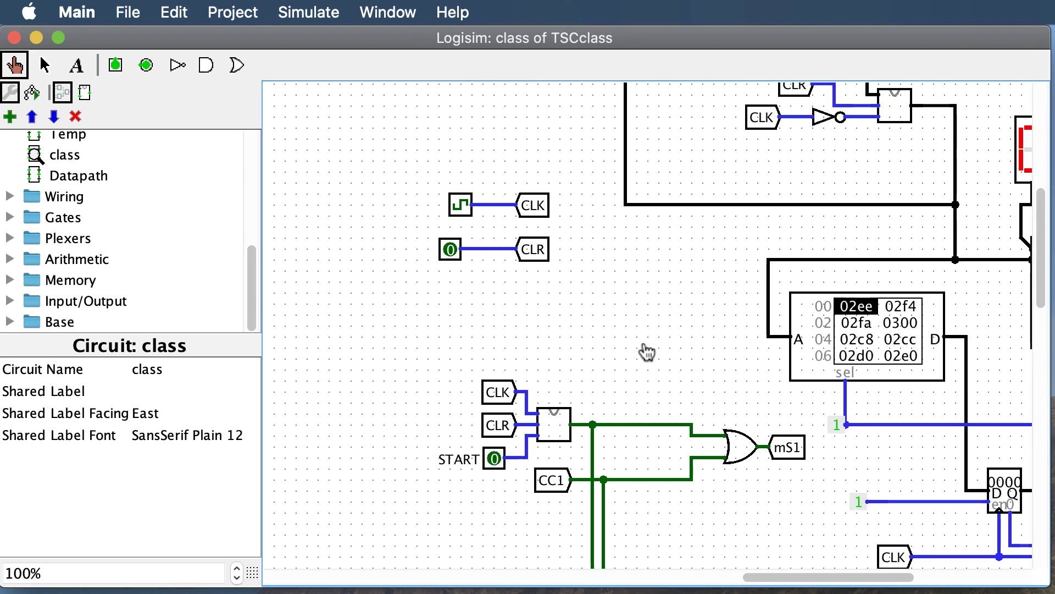
scroll(921, 375, "right", 8)
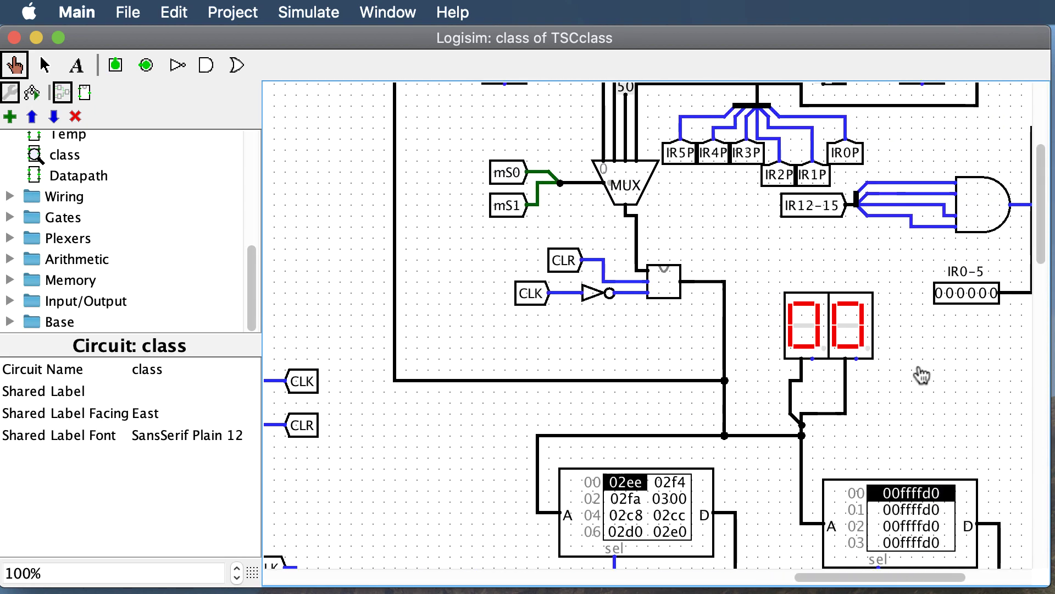
scroll(918, 372, "left", 5)
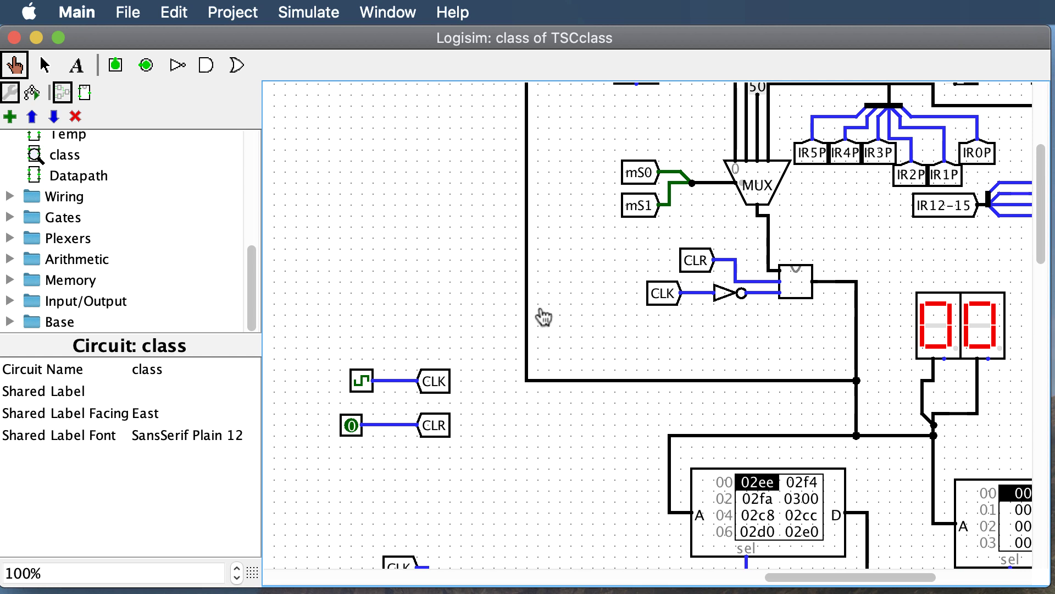
left_click(317, 15)
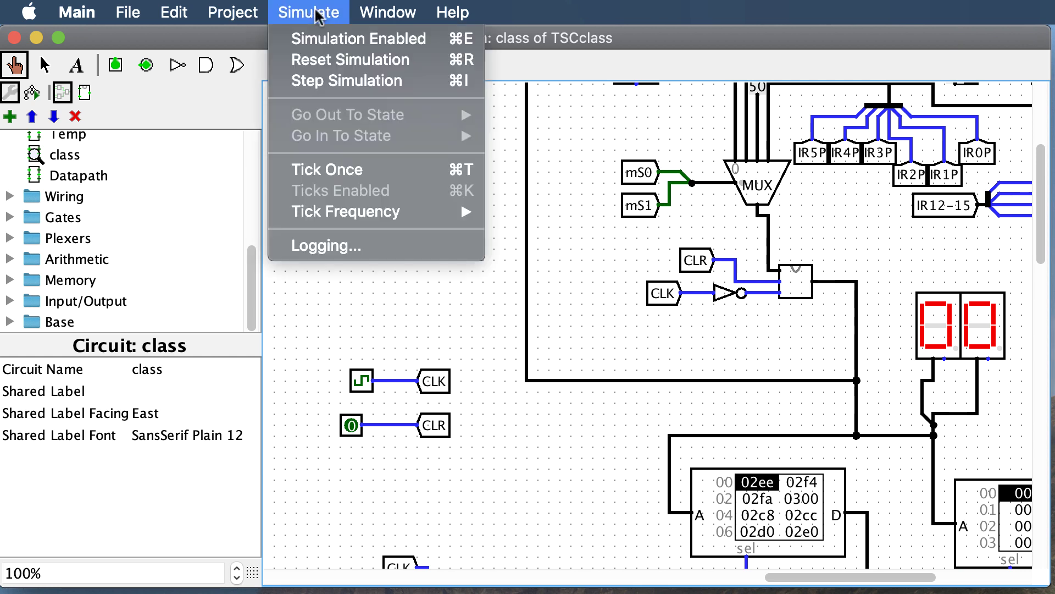
left_click(328, 61)
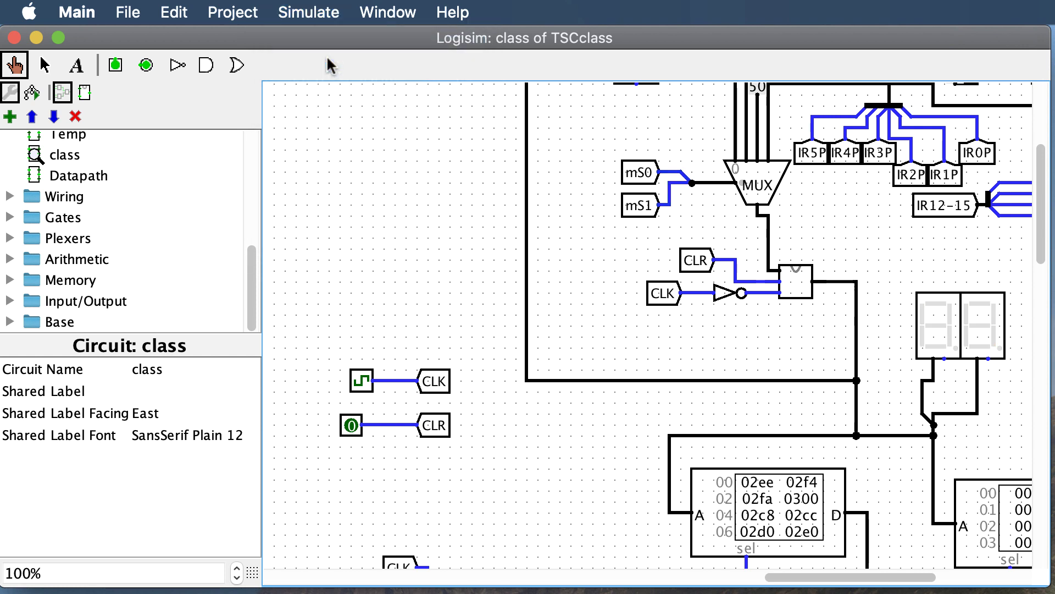
- Turn Simulation Enabled back on so the control unit runs with the display at 2C
left_click(322, 14)
left_click(329, 42)
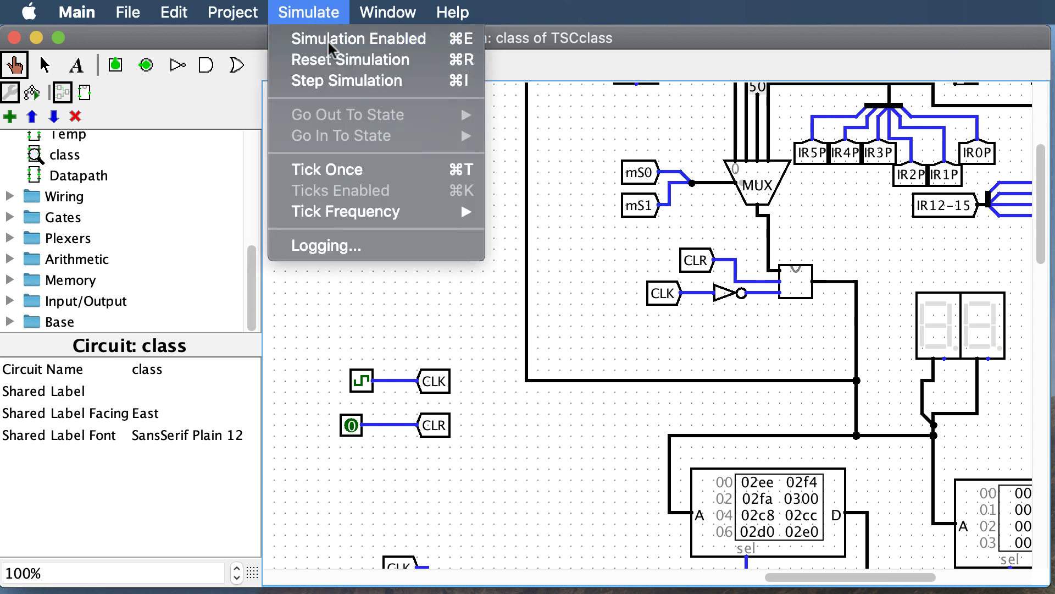
scroll(607, 455, "down", 2)
scroll(608, 455, "down", 5)
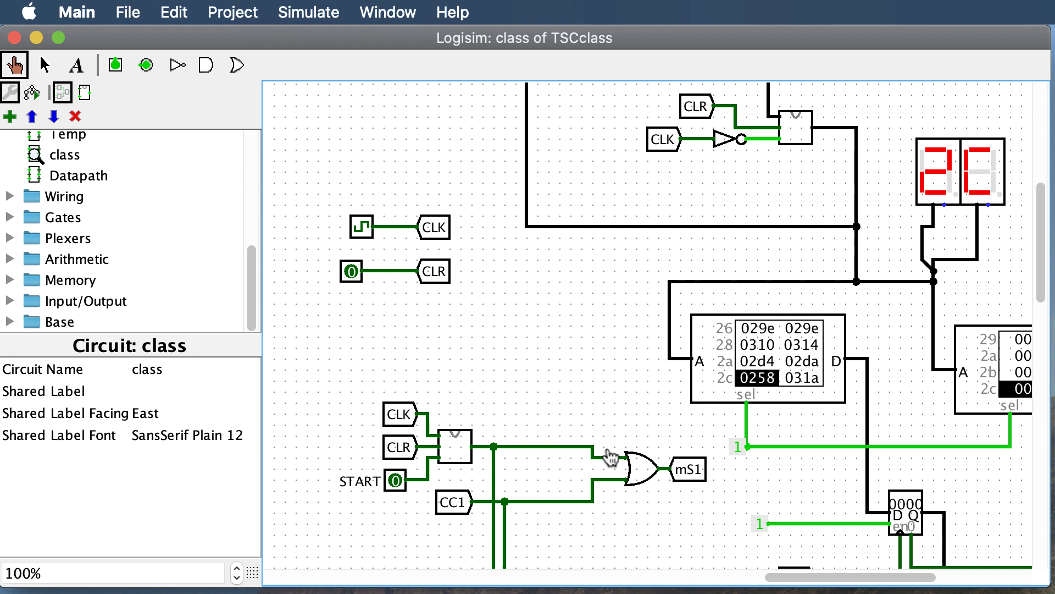
scroll(608, 455, "up", 15)
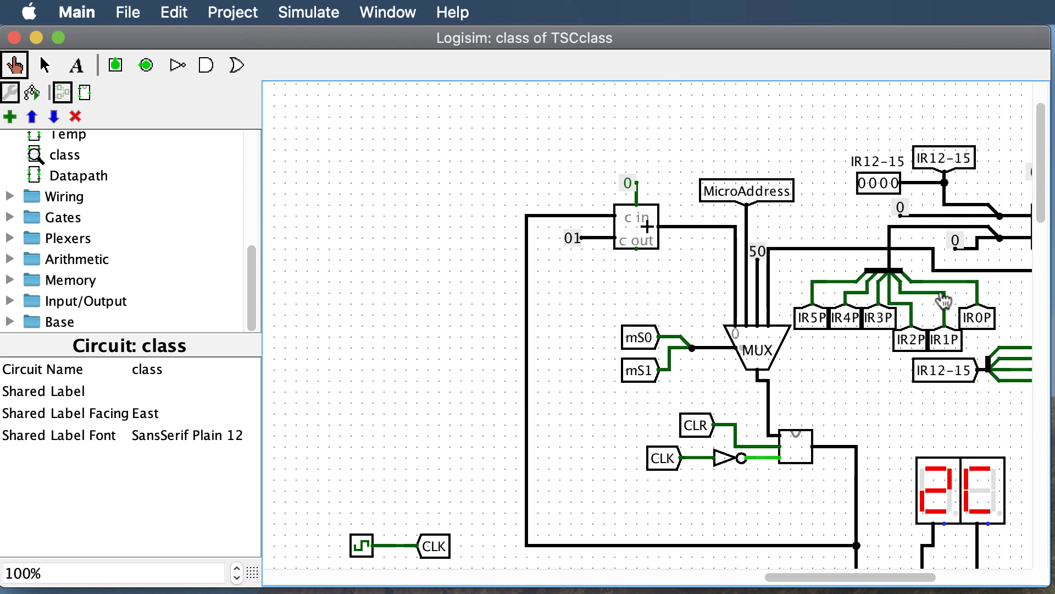
scroll(554, 471, "right", 1)
scroll(554, 472, "down", 1)
scroll(555, 473, "down", 8)
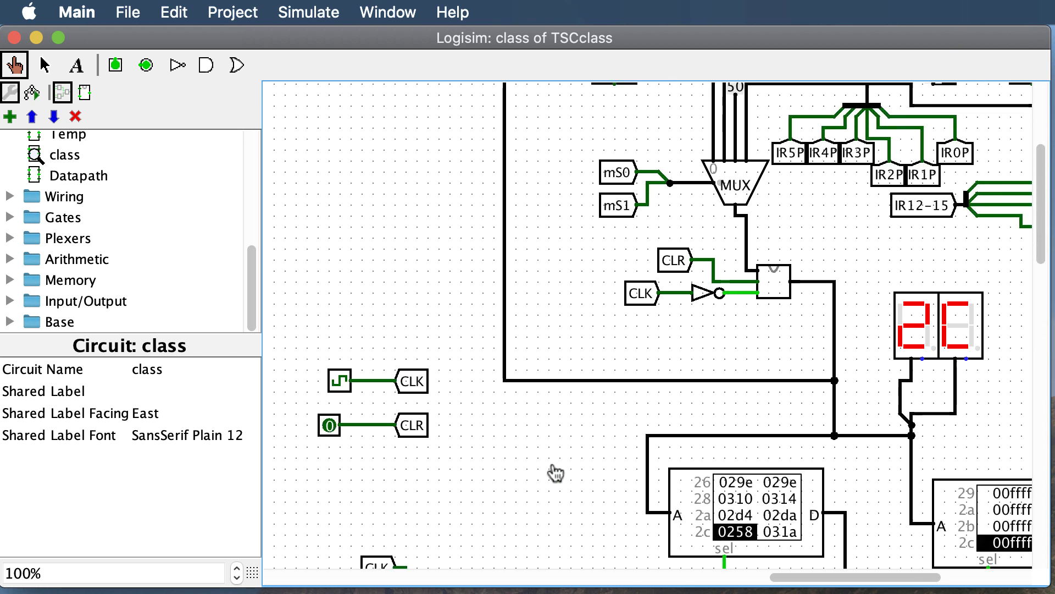
scroll(555, 472, "down", 10)
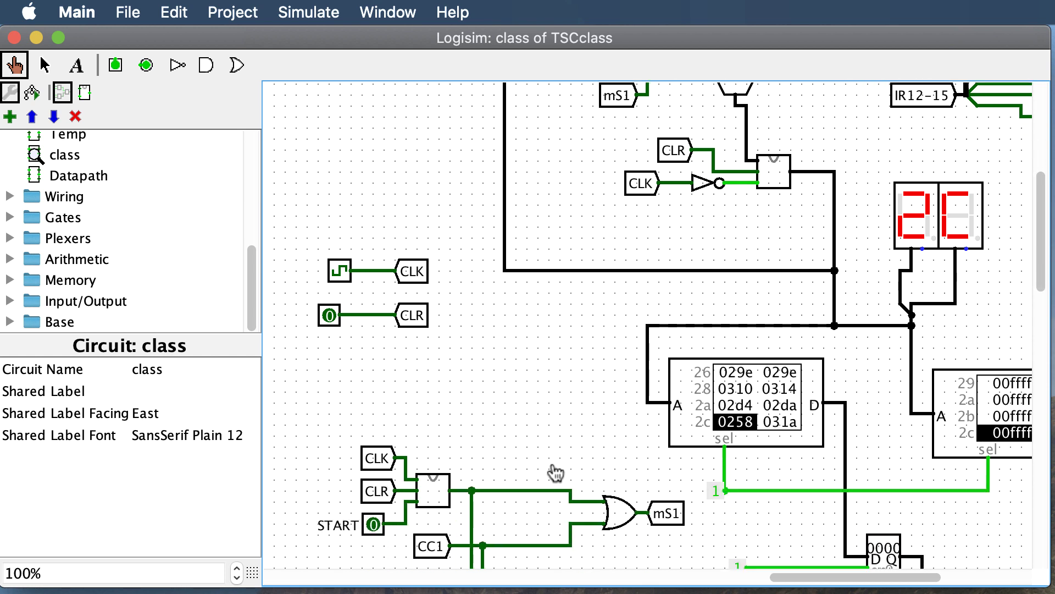
scroll(555, 473, "down", 7)
scroll(555, 473, "left", 2)
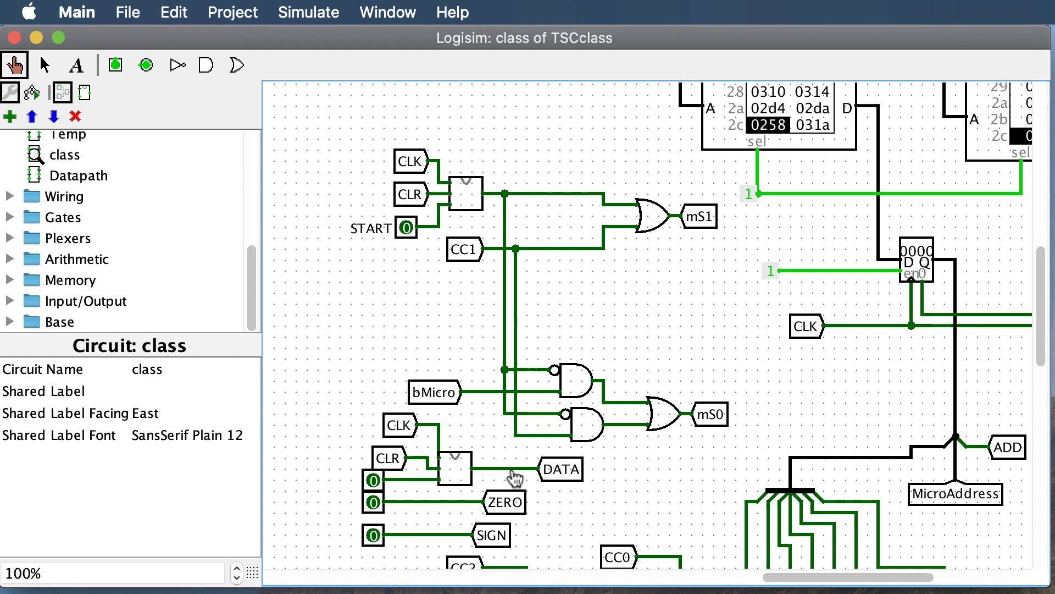
scroll(555, 474, "down", 10)
scroll(622, 462, "up", 12)
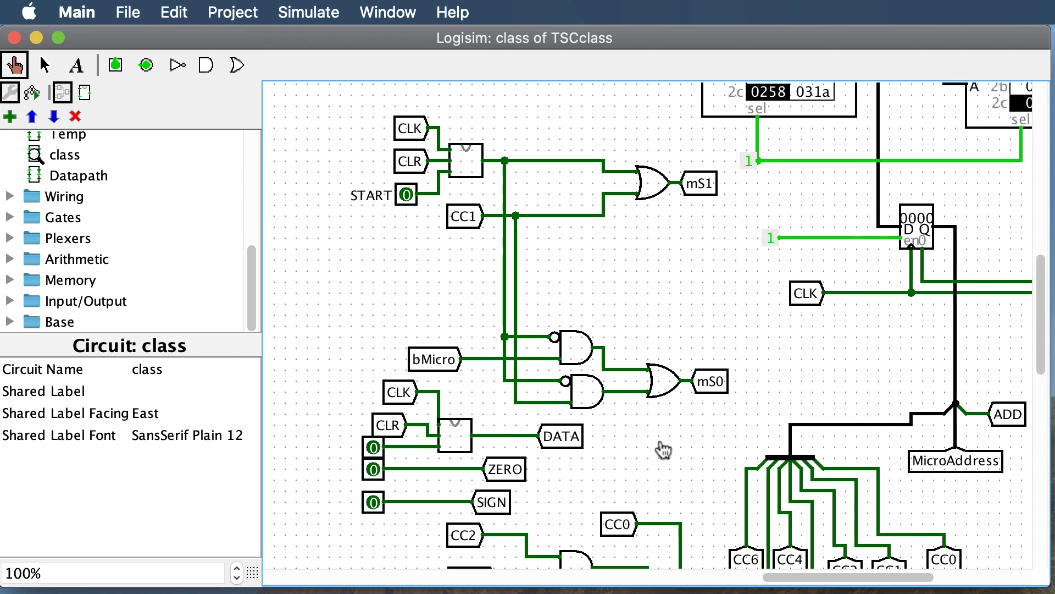
scroll(448, 505, "down", 1)
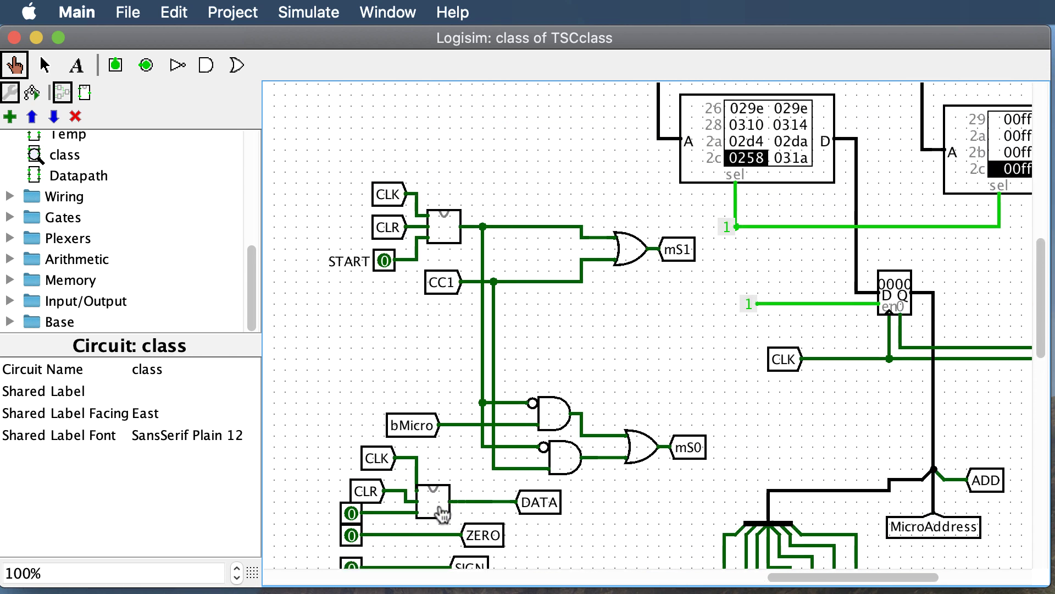
scroll(601, 495, "down", 18)
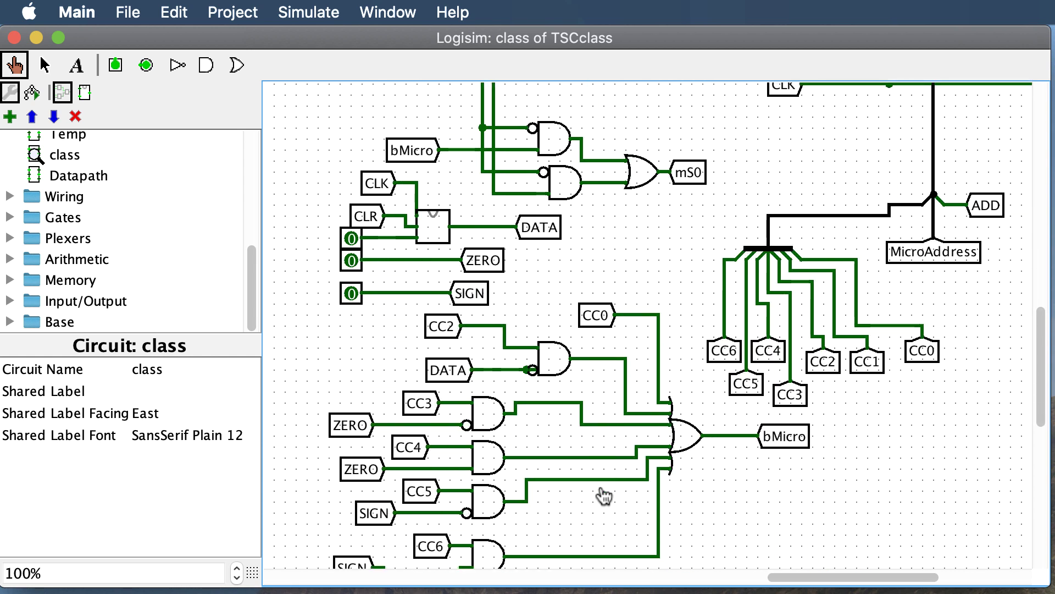
scroll(604, 496, "up", 20)
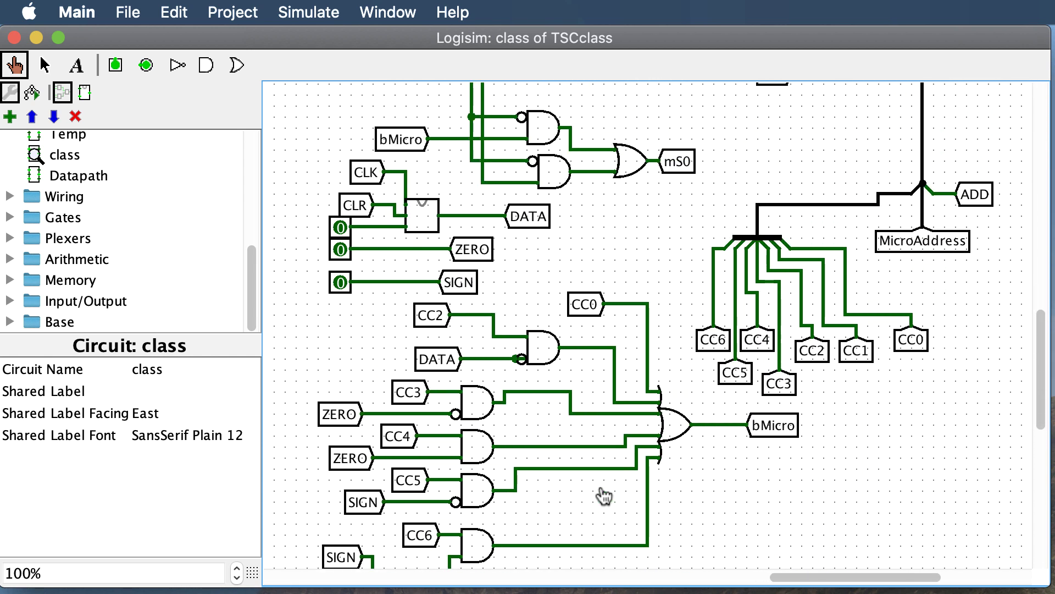
scroll(604, 496, "left", 2)
scroll(604, 497, "down", 6)
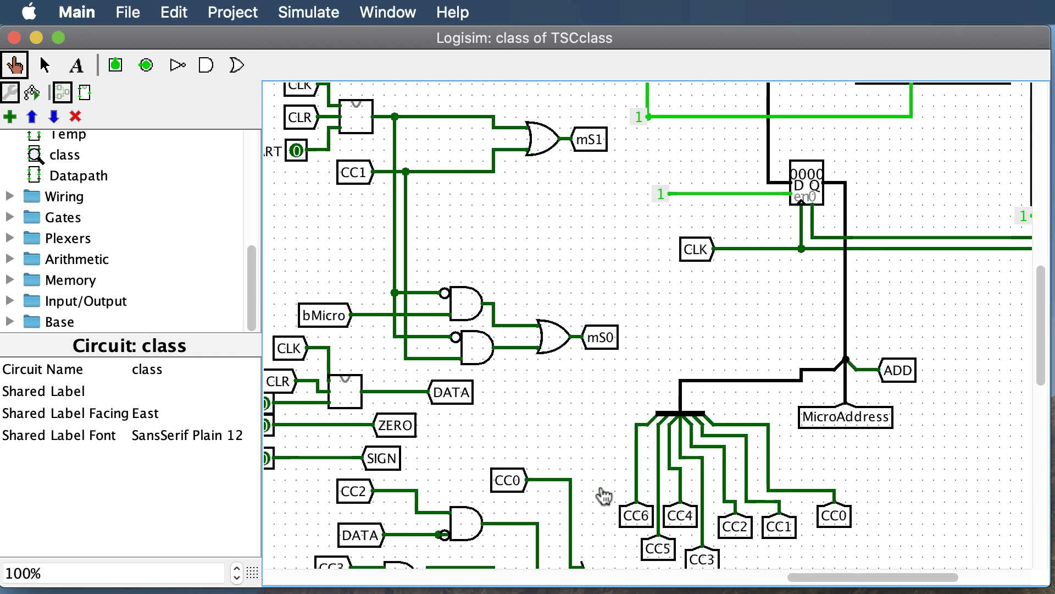
scroll(604, 496, "up", 9)
scroll(601, 495, "left", 4)
scroll(600, 495, "up", 4)
scroll(600, 494, "down", 4)
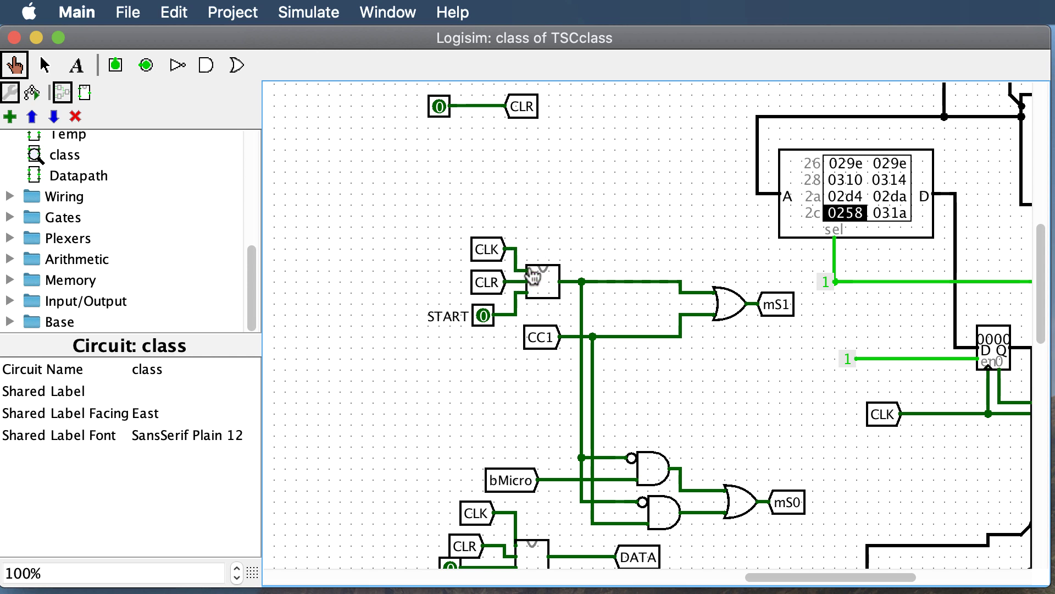
scroll(833, 314, "right", 5)
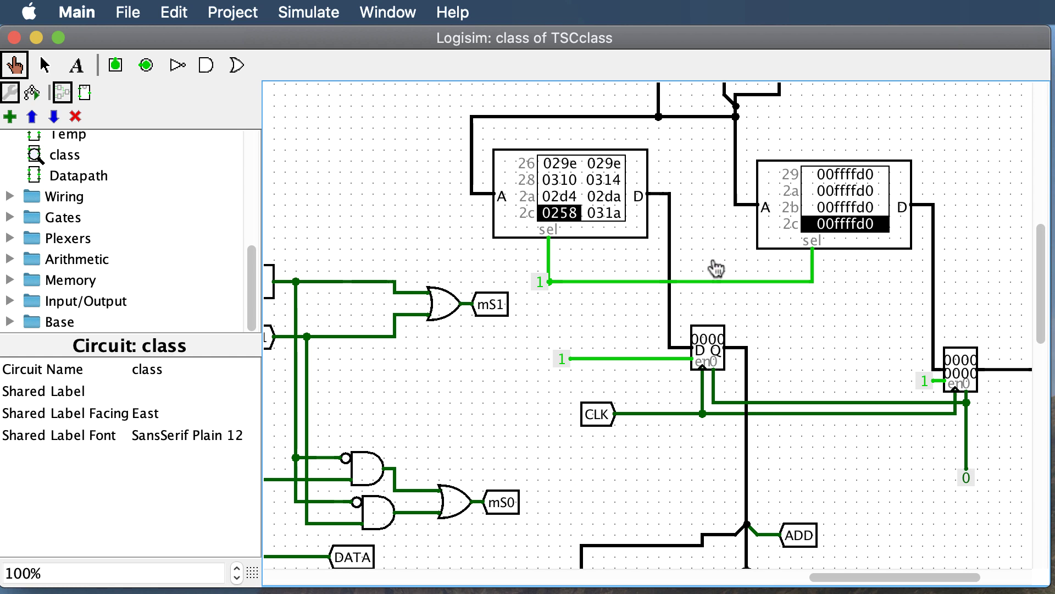
scroll(370, 302, "left", 5)
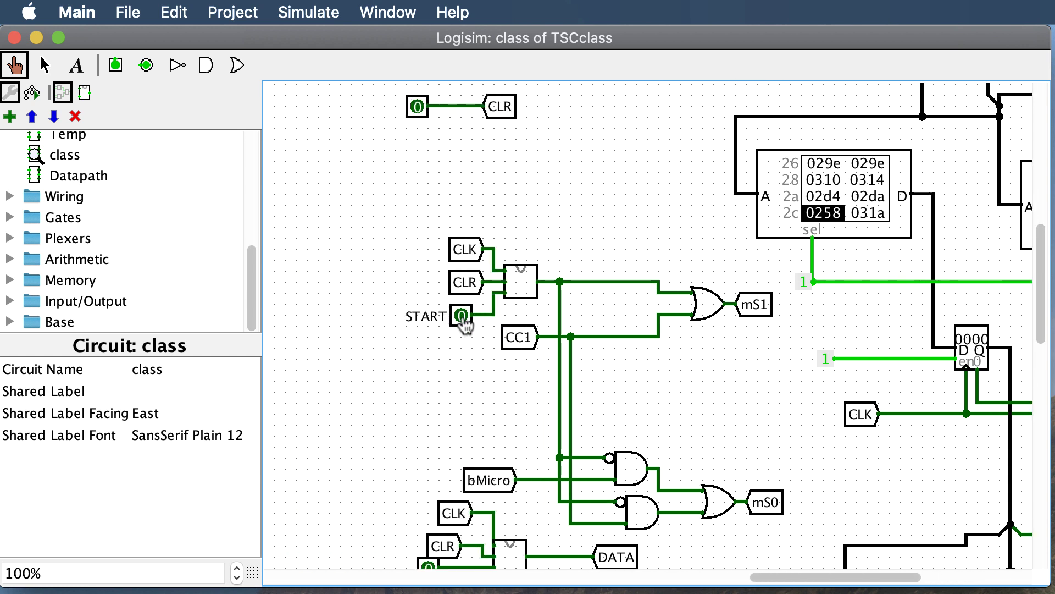
scroll(470, 335, "down", 4)
scroll(474, 330, "down", 1)
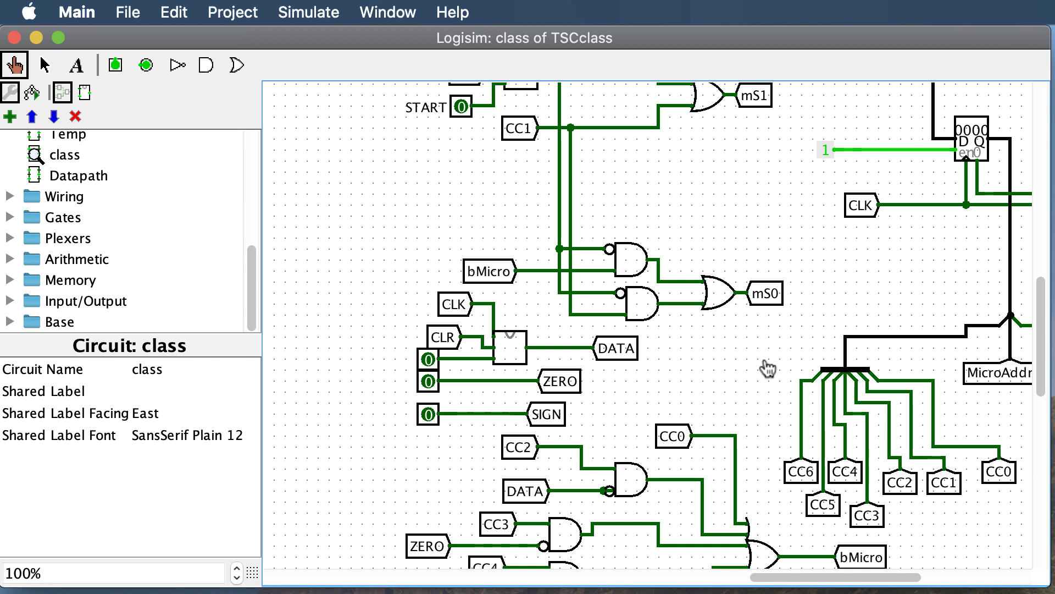
scroll(741, 368, "up", 4)
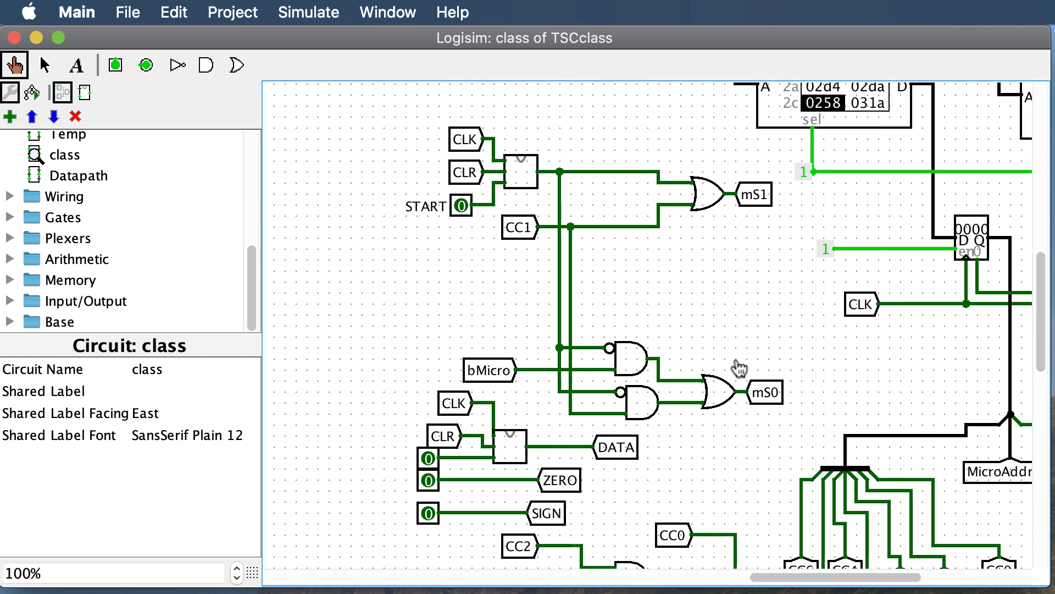
scroll(739, 368, "right", 8)
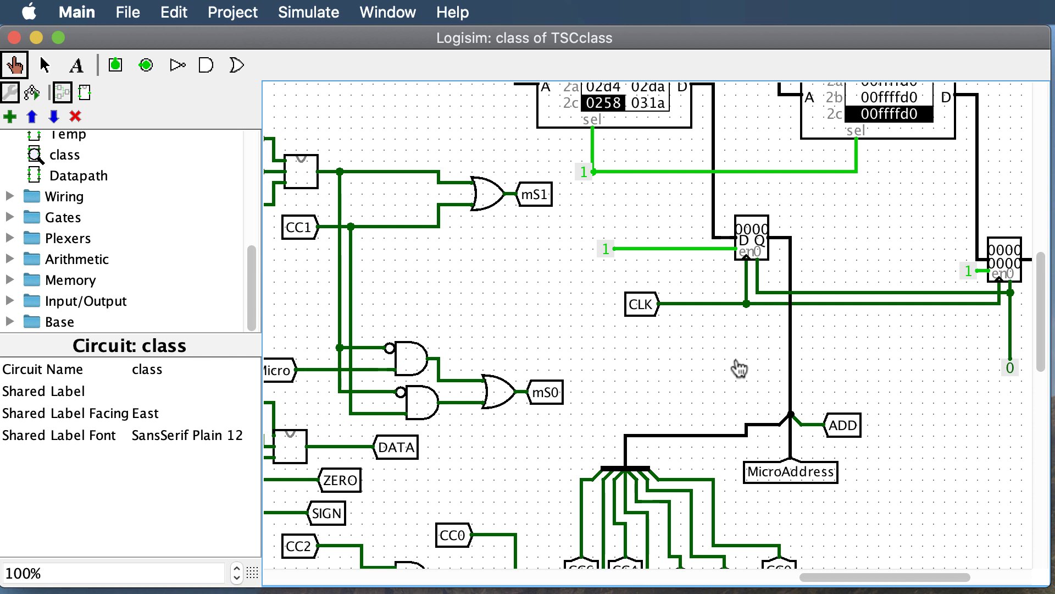
scroll(632, 370, "left", 8)
scroll(632, 369, "up", 4)
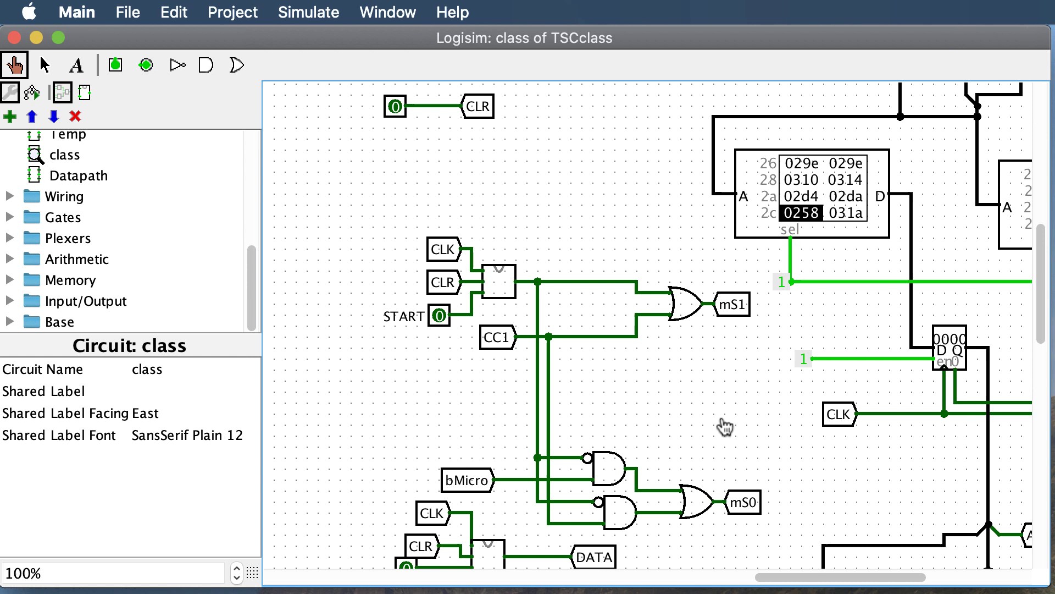
scroll(666, 427, "right", 10)
scroll(665, 429, "down", 13)
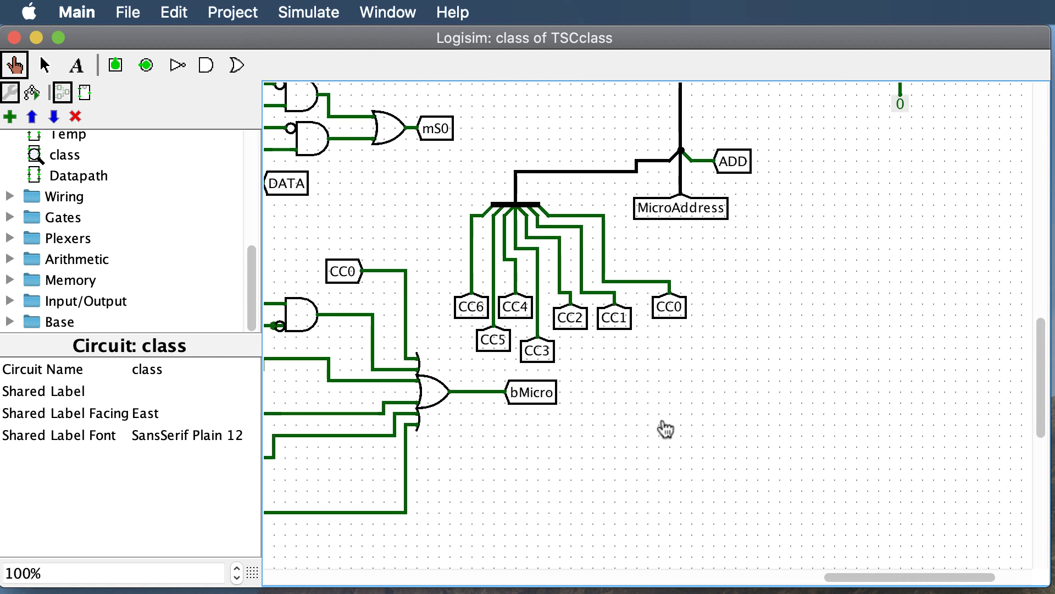
scroll(665, 429, "up", 20)
scroll(665, 428, "down", 3)
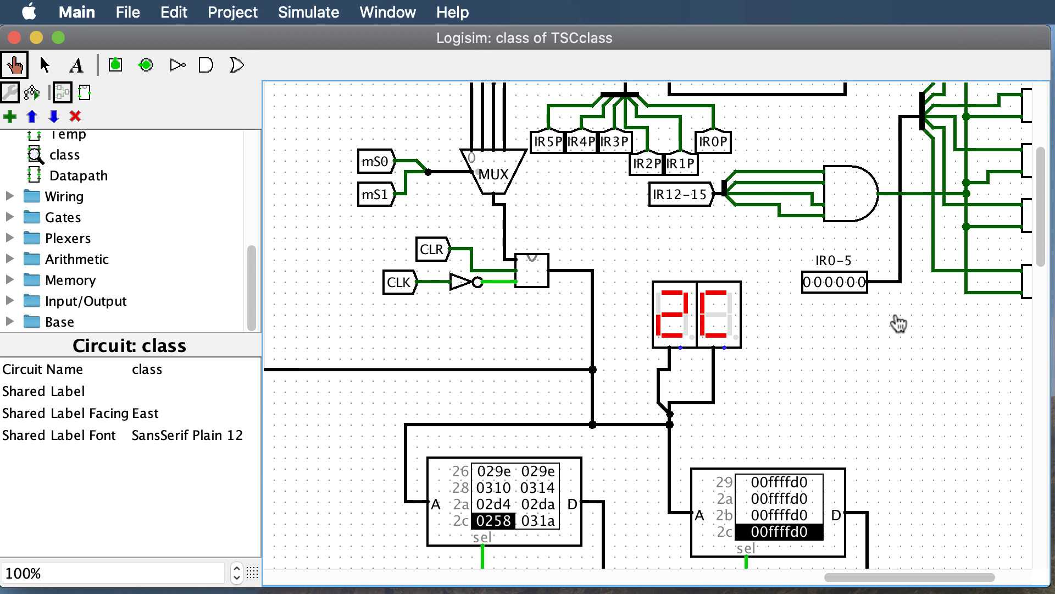
scroll(605, 327, "up", 5)
scroll(594, 330, "up", 3)
scroll(583, 327, "left", 4)
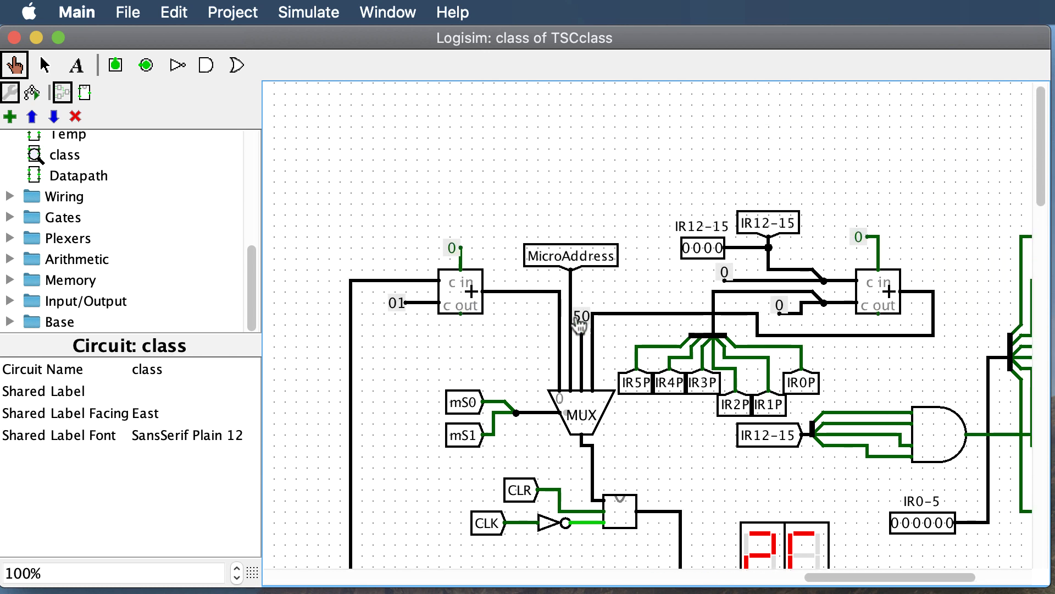
scroll(528, 248, "left", 5)
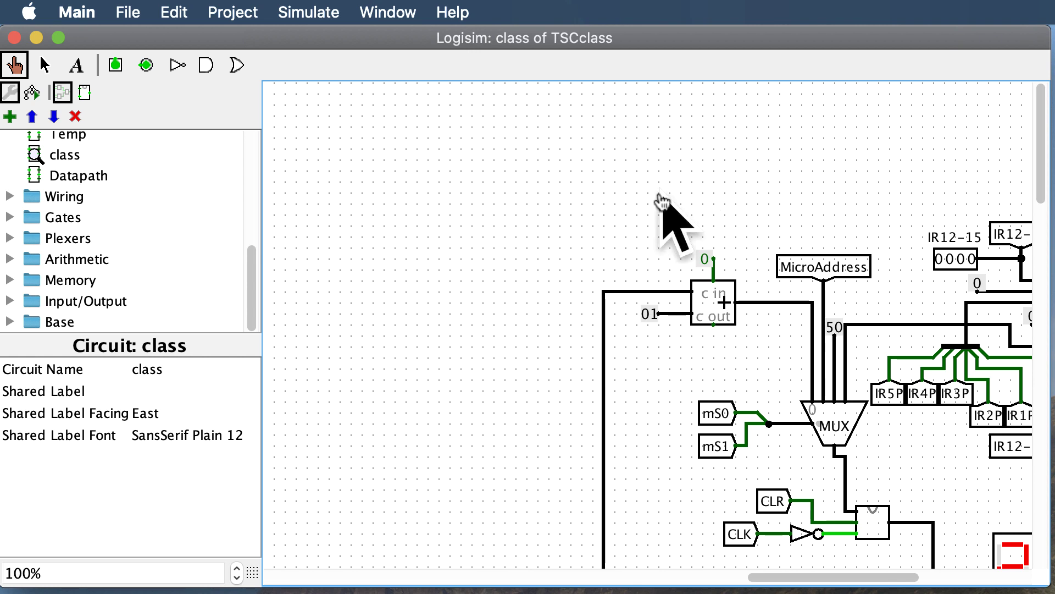
scroll(797, 419, "down", 7)
scroll(796, 420, "right", 14)
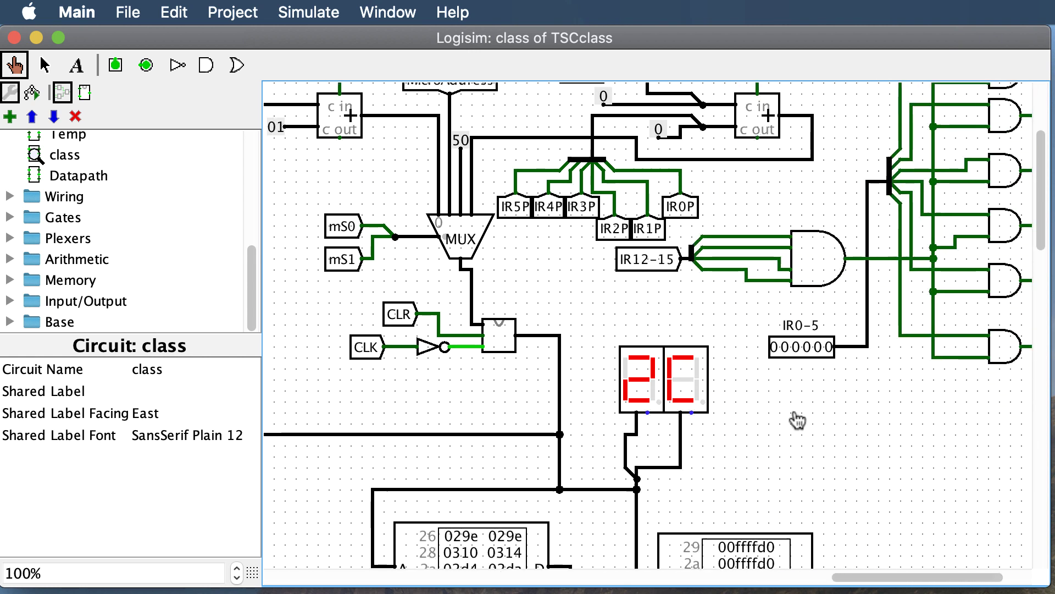
scroll(796, 419, "up", 4)
scroll(796, 419, "left", 3)
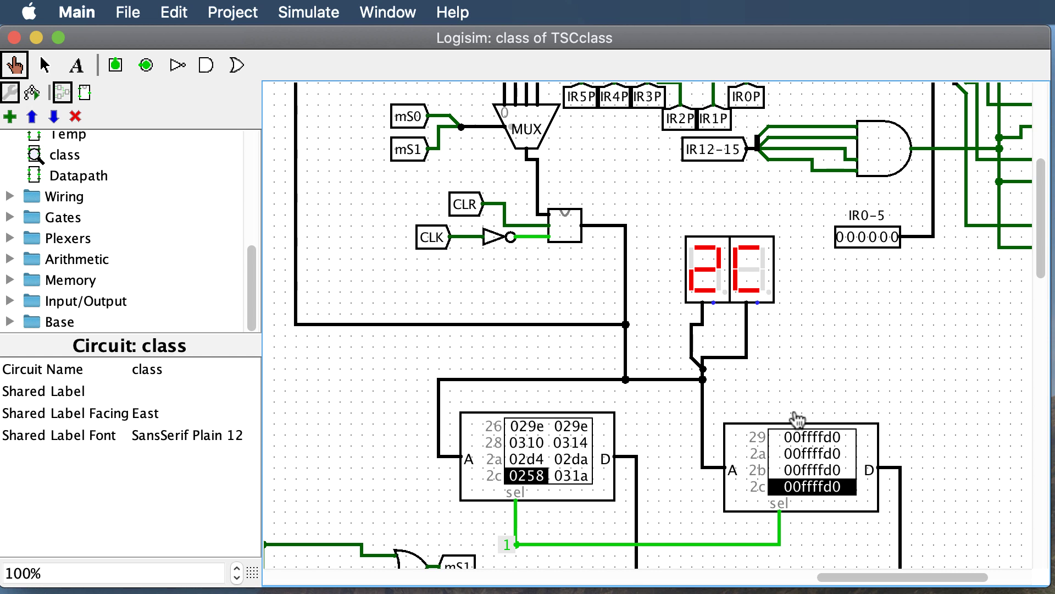